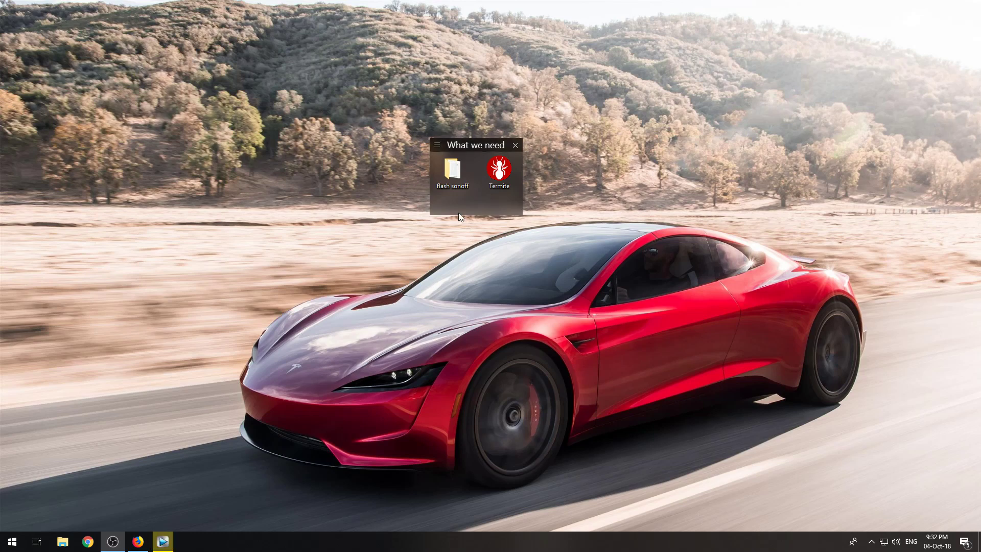
# Open Device Manager by searching 'devi' from the Start menu.
pyautogui.press('super')
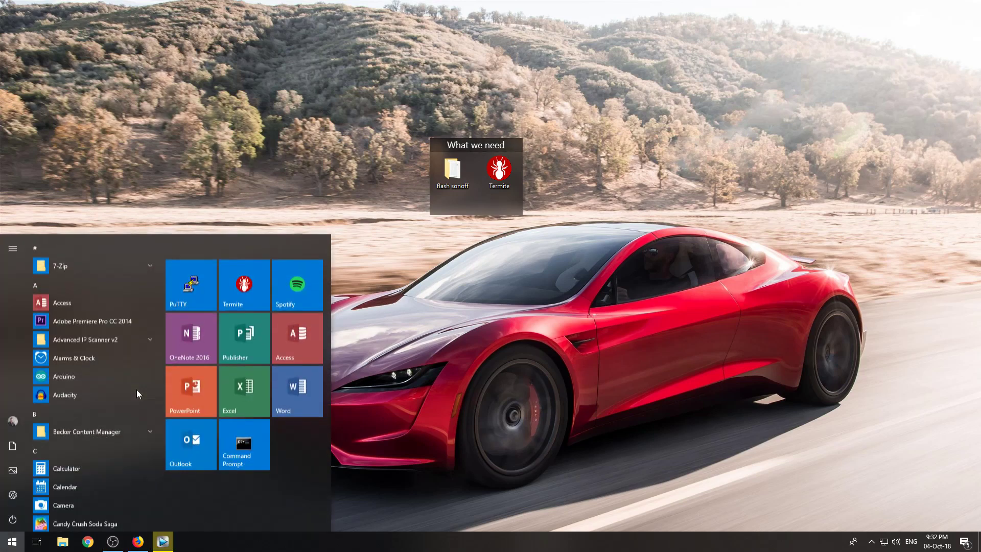
pyautogui.write('appar')
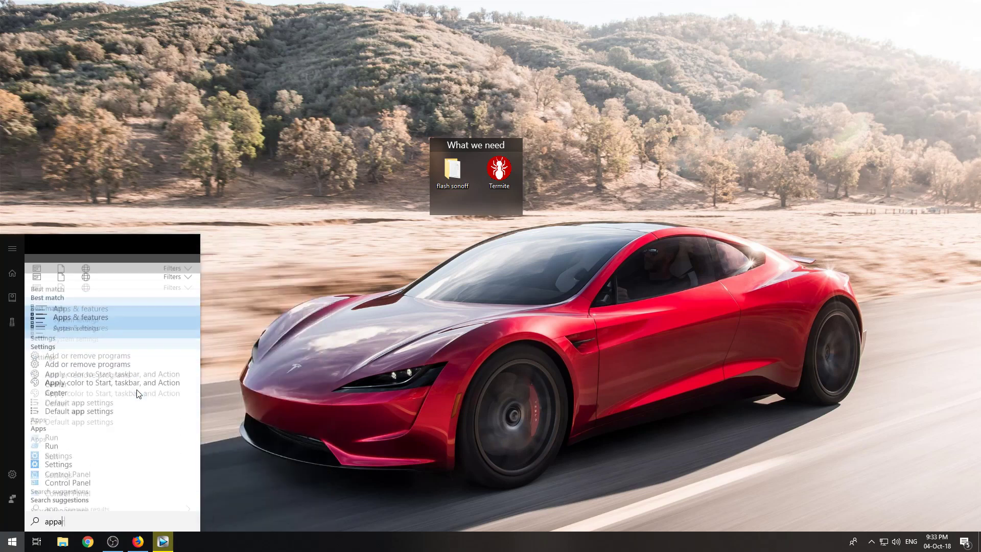
pyautogui.press('BackSpace')
pyautogui.press('BackSpace')
pyautogui.press('BackSpace')
pyautogui.press('BackSpace')
pyautogui.press('BackSpace')
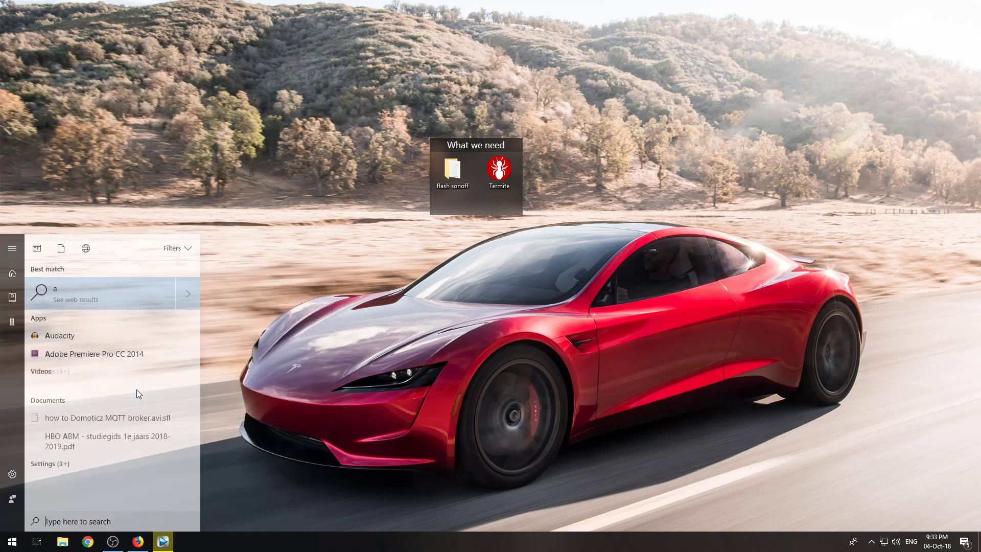
pyautogui.write('devi')
pyautogui.press('Return')
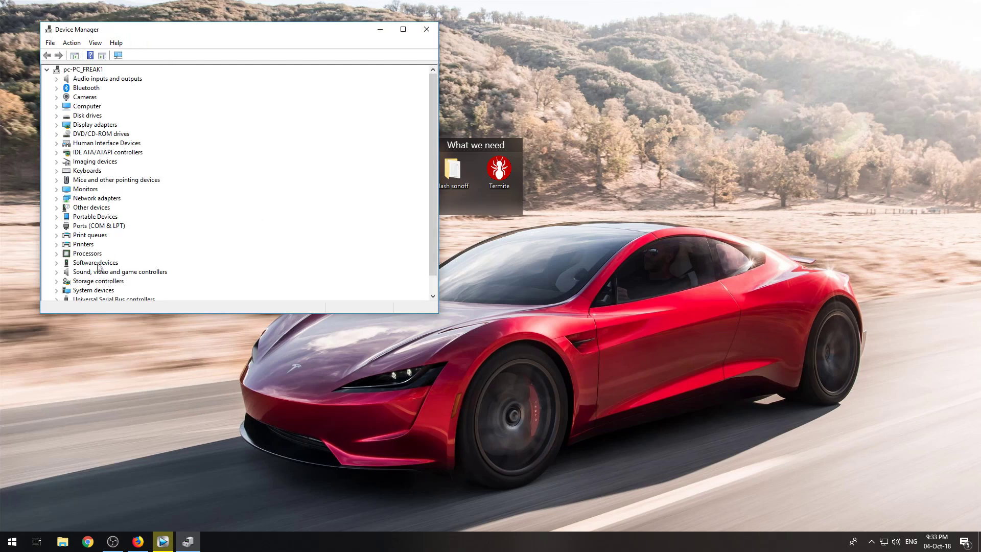
# Expand Ports (COM & LPT), select the CP210x bridge on COM4, and move the window right.
pyautogui.click(57, 226)
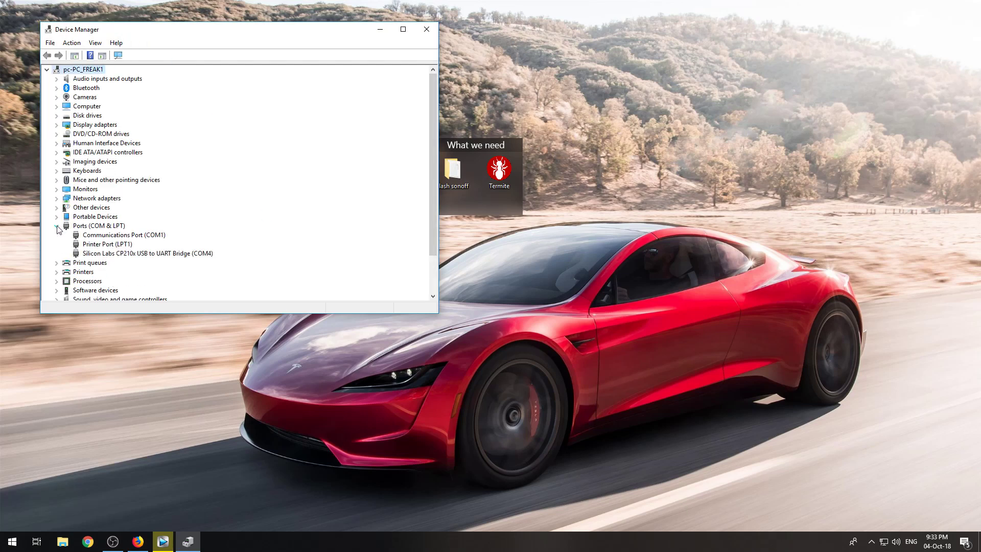
pyautogui.click(96, 255)
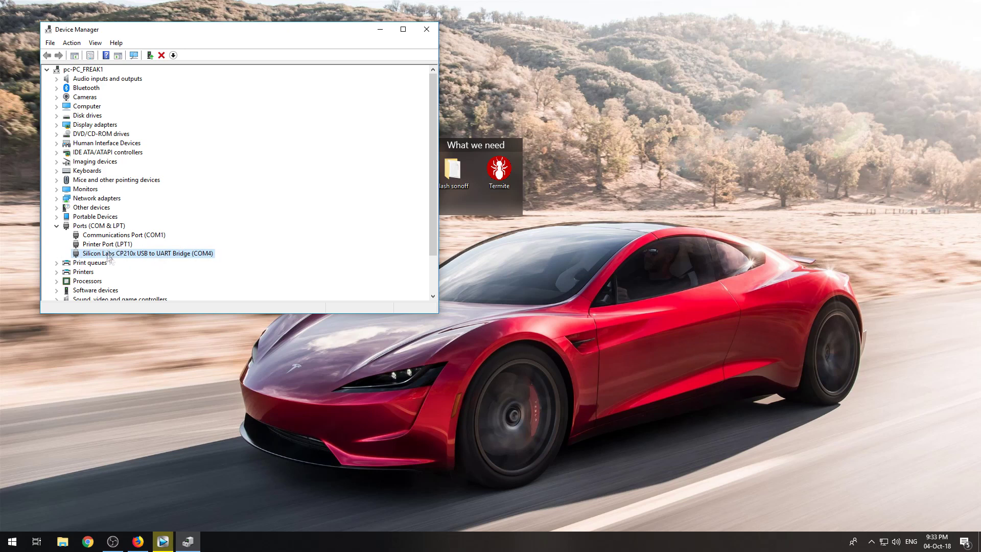
pyautogui.moveTo(235, 33); pyautogui.dragTo(769, 38)
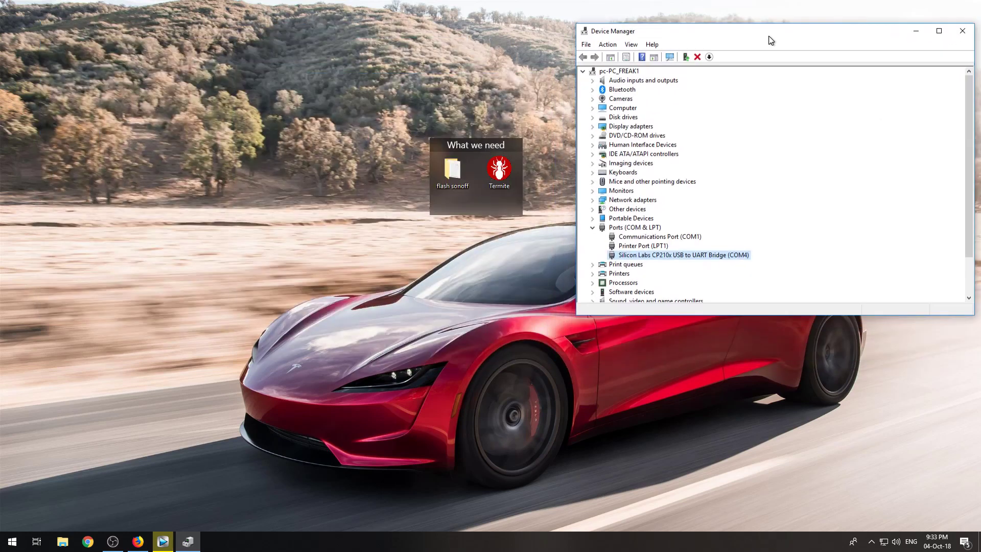
# Open readme.txt from the flash sonoff folder to read the flashing instructions.
pyautogui.click(452, 176)
pyautogui.doubleClick(452, 180)
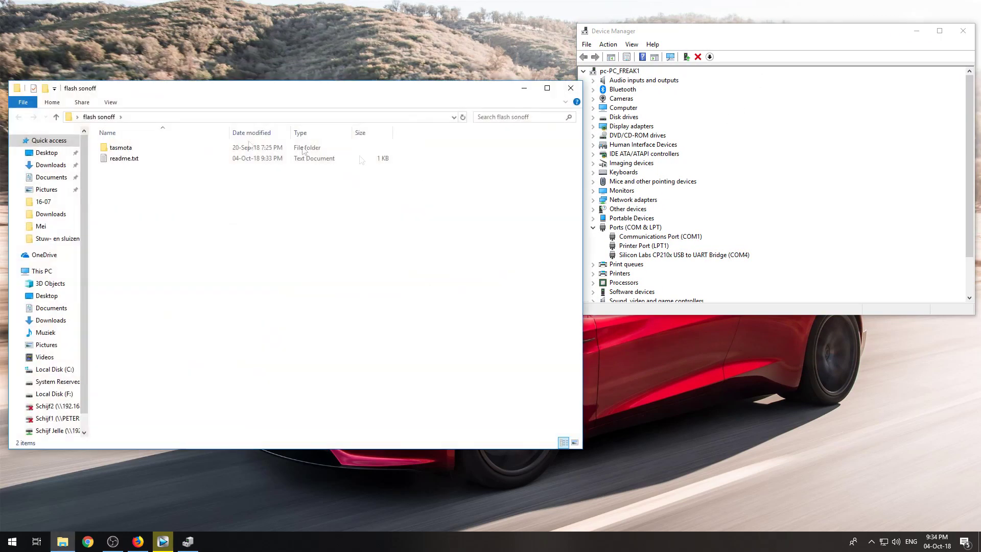
pyautogui.doubleClick(143, 159)
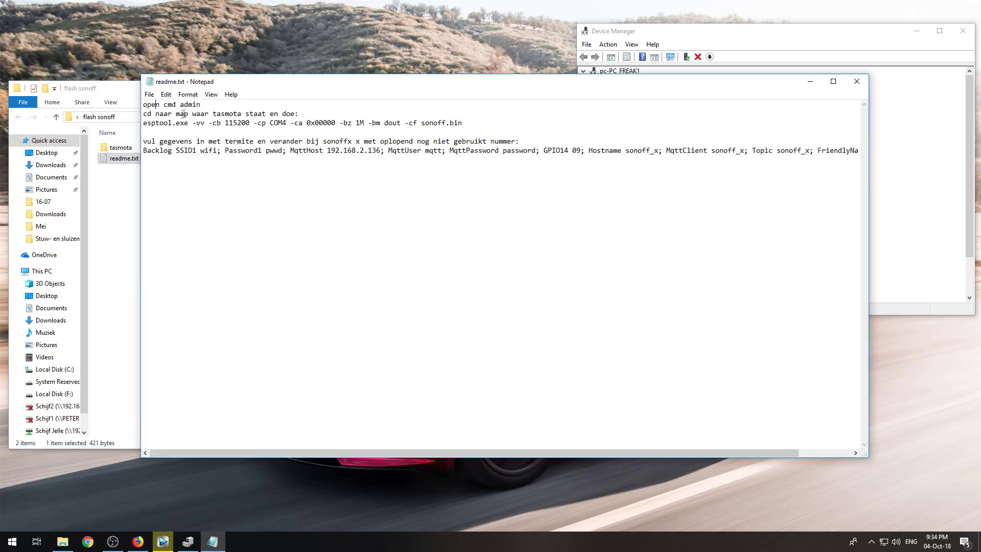
pyautogui.hotkey('shift', 'End')
pyautogui.click(238, 148)
pyautogui.click(145, 113)
# Launch Command Prompt as administrator from the Start menu's More options.
pyautogui.click(12, 542)
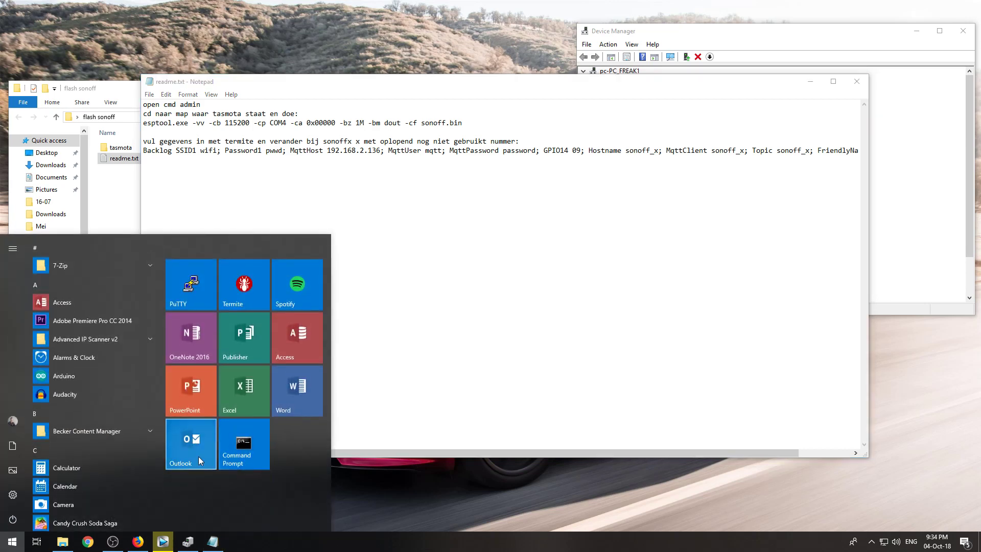
pyautogui.rightClick(237, 443)
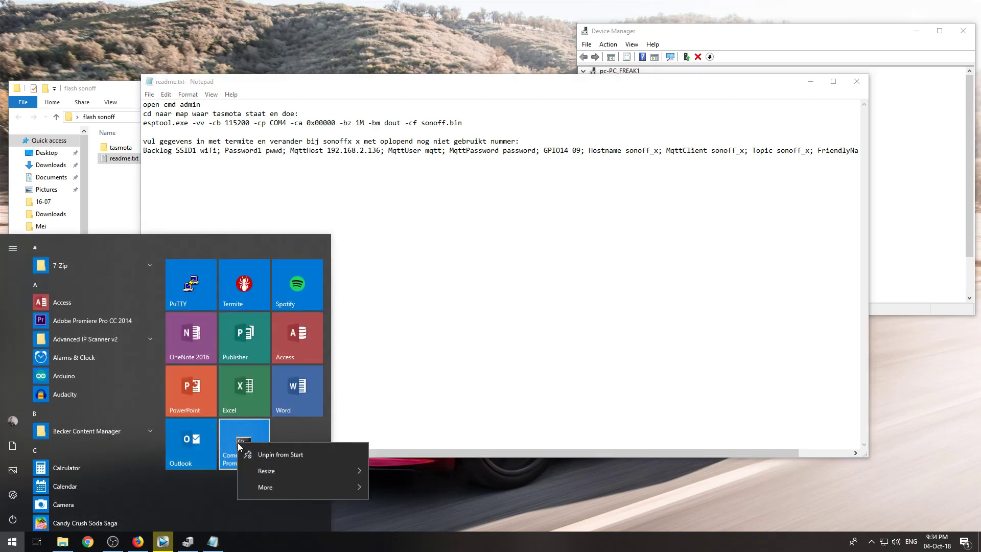
pyautogui.moveTo(276, 487)
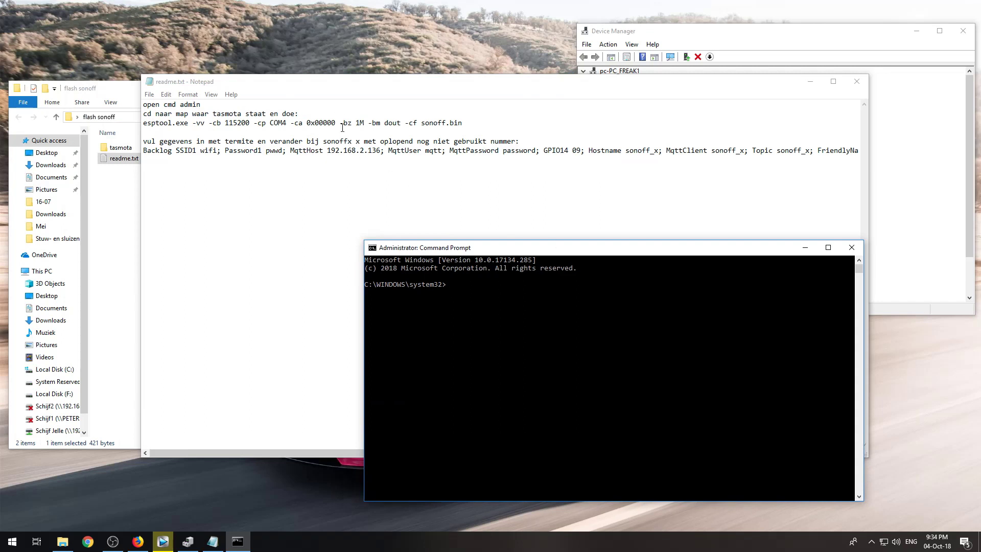
# Review the cd and esptool command lines in readme.txt.
pyautogui.click(342, 127)
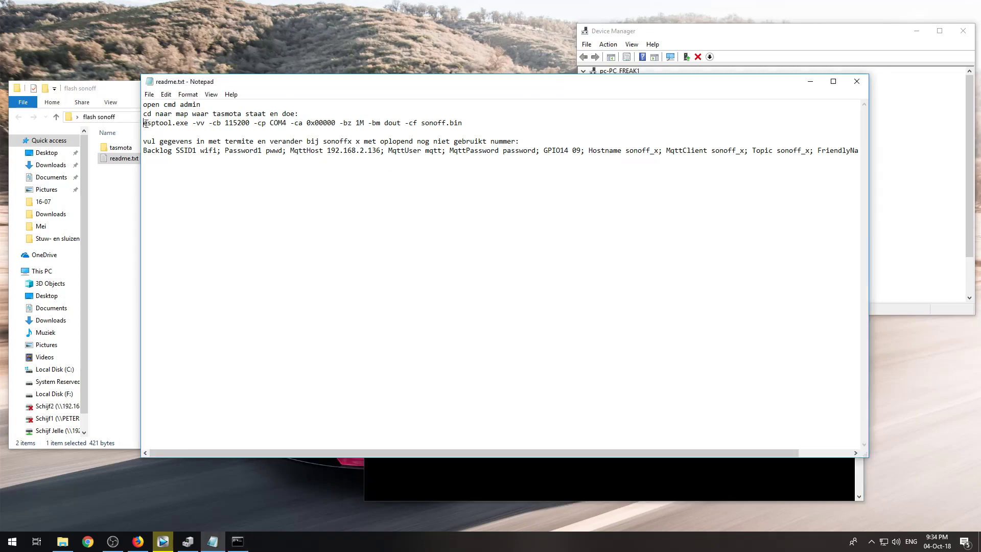
pyautogui.moveTo(146, 123); pyautogui.dragTo(306, 124)
pyautogui.click(310, 123)
pyautogui.moveTo(147, 113); pyautogui.dragTo(252, 114)
pyautogui.click(263, 114)
# Open the tasmota folder, select esptool.exe, and select its full path in the address bar.
pyautogui.click(133, 100)
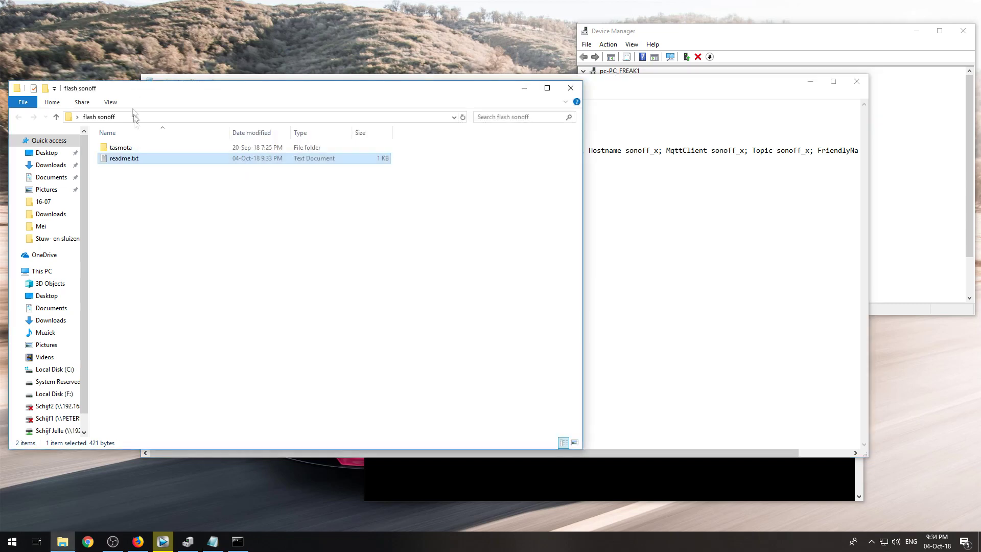
pyautogui.doubleClick(130, 148)
pyautogui.click(140, 169)
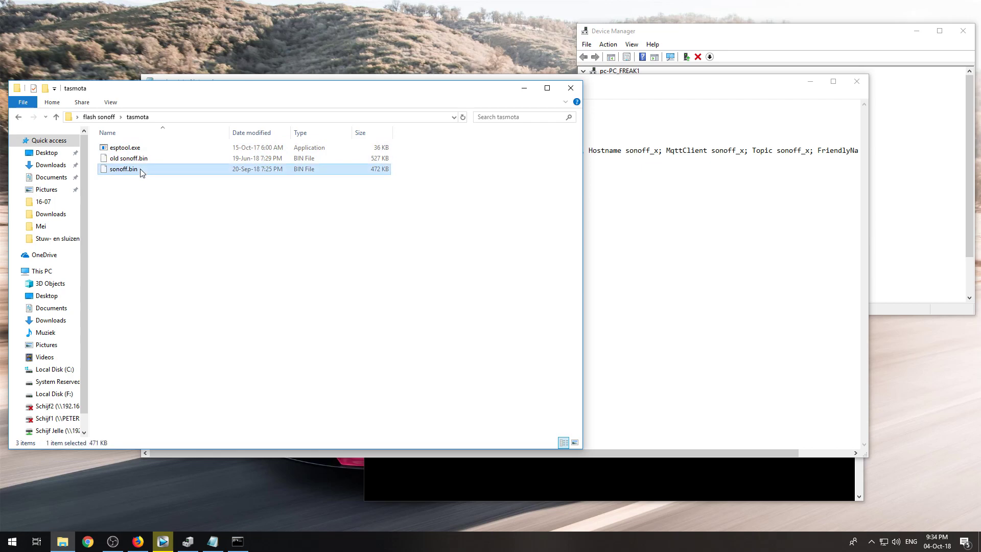
pyautogui.moveTo(168, 95); pyautogui.dragTo(271, 160)
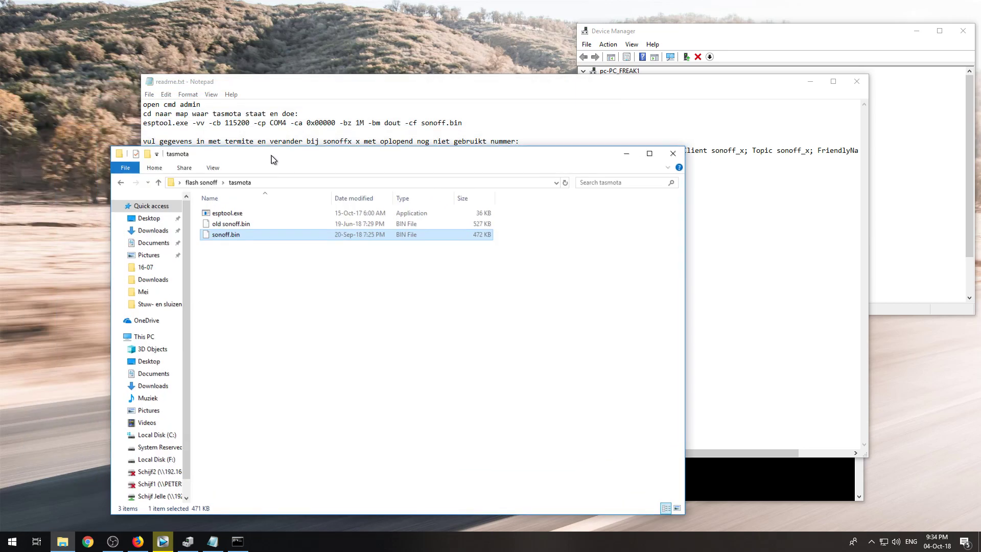
pyautogui.click(199, 183)
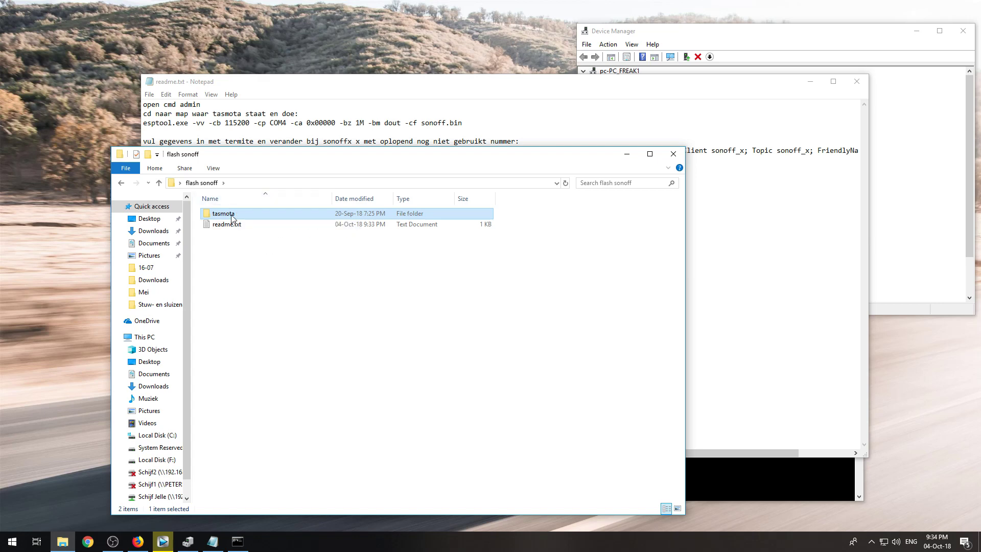
pyautogui.doubleClick(234, 215)
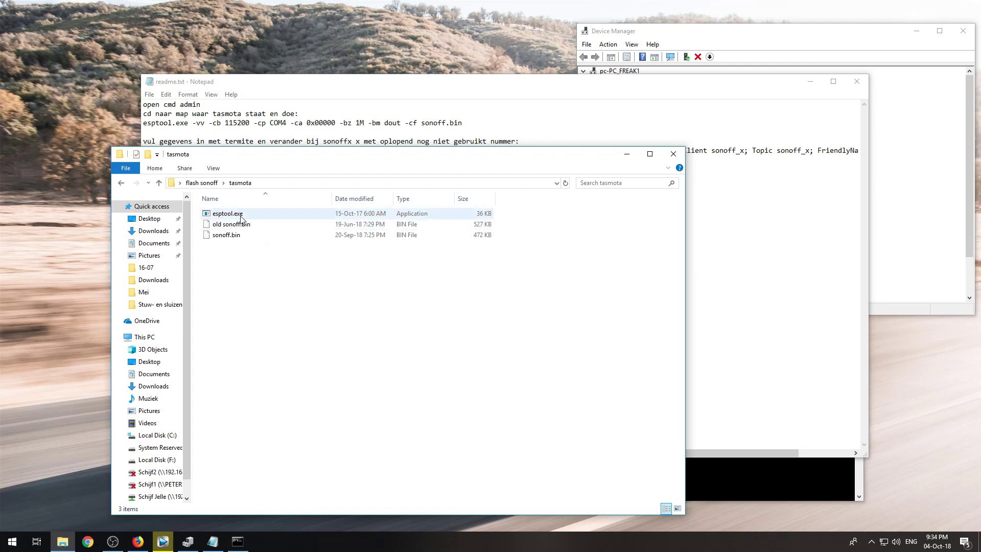
pyautogui.click(250, 215)
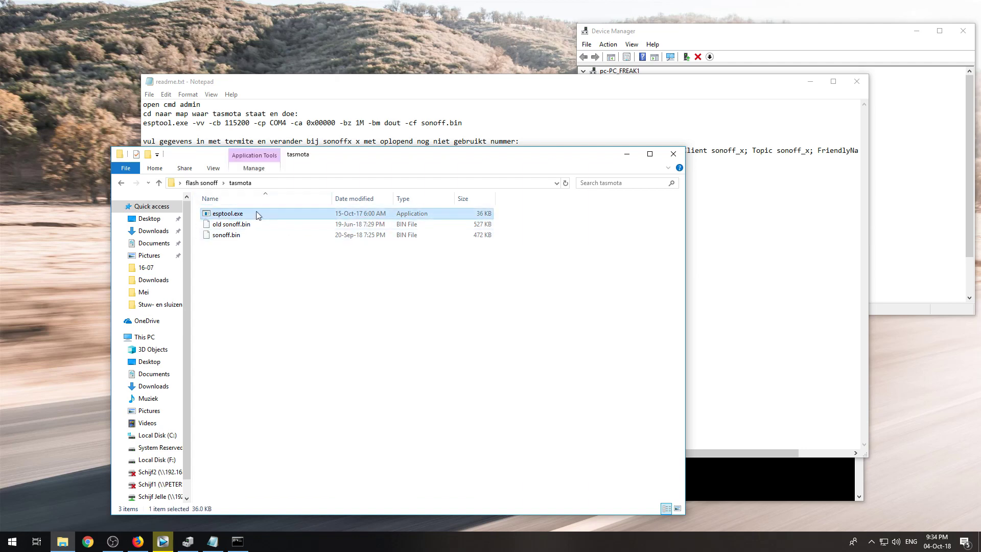
pyautogui.click(182, 182)
pyautogui.hotkey('ctrl', 'c')
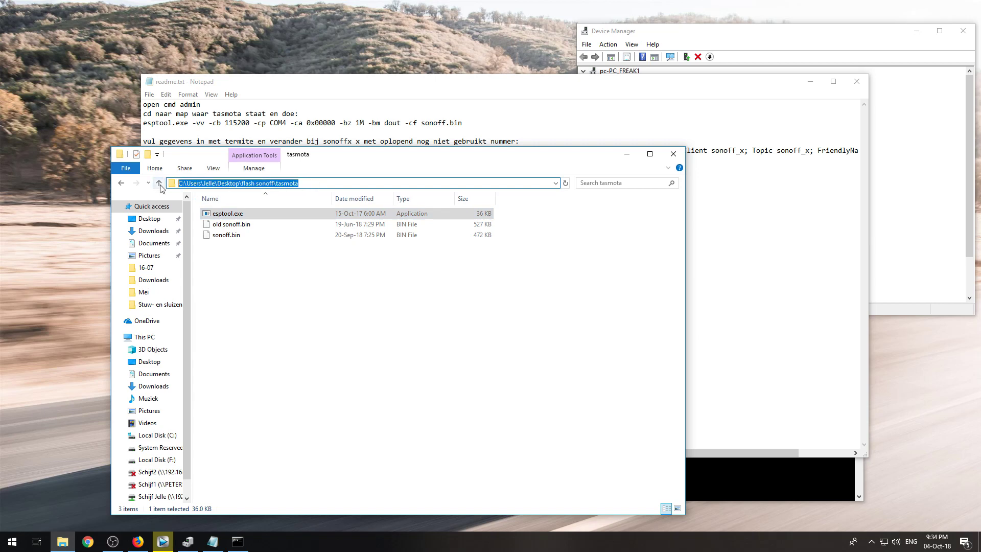
# Change the admin Command Prompt's directory to the pasted tasmota folder path.
pyautogui.click(760, 473)
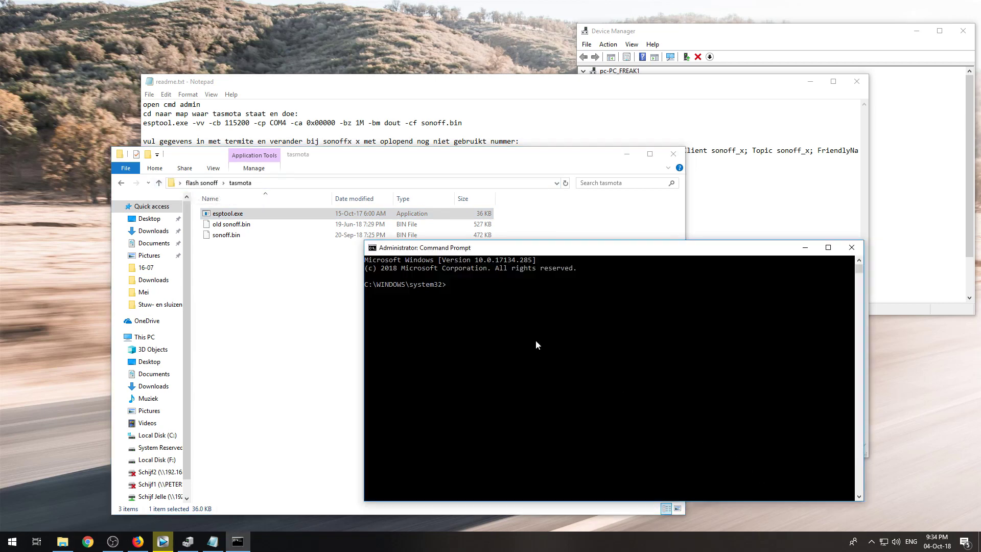
pyautogui.write('cd')
pyautogui.hotkey('ctrl', 'v')
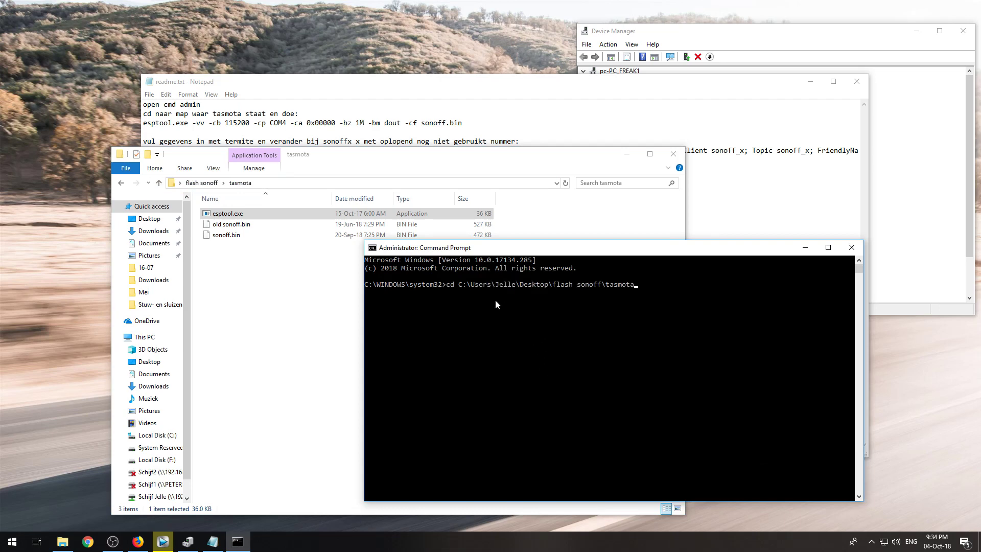
pyautogui.press('Return')
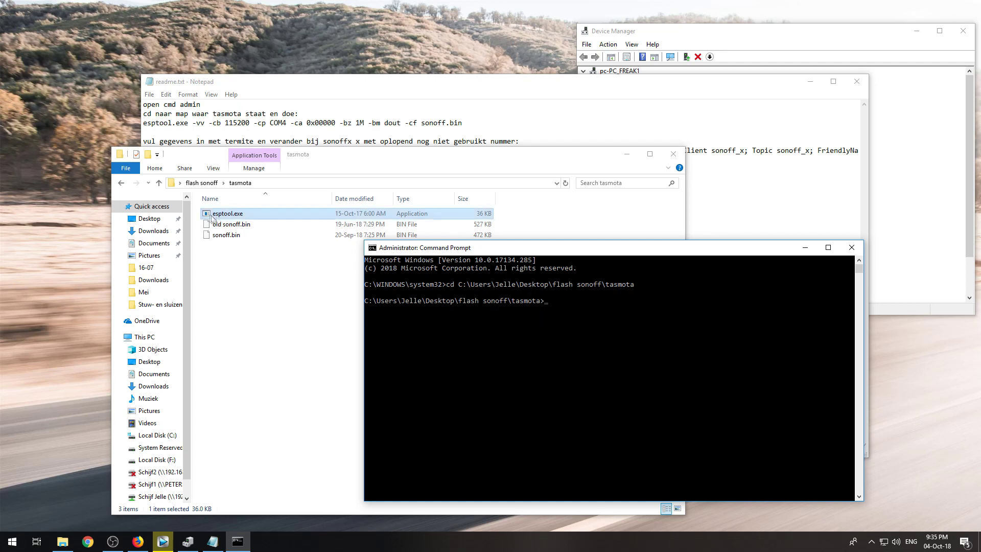
# Select the full esptool command in readme.txt after confirming COM4 in Device Manager.
pyautogui.click(357, 122)
pyautogui.moveTo(463, 123); pyautogui.dragTo(306, 122)
pyautogui.click(314, 123)
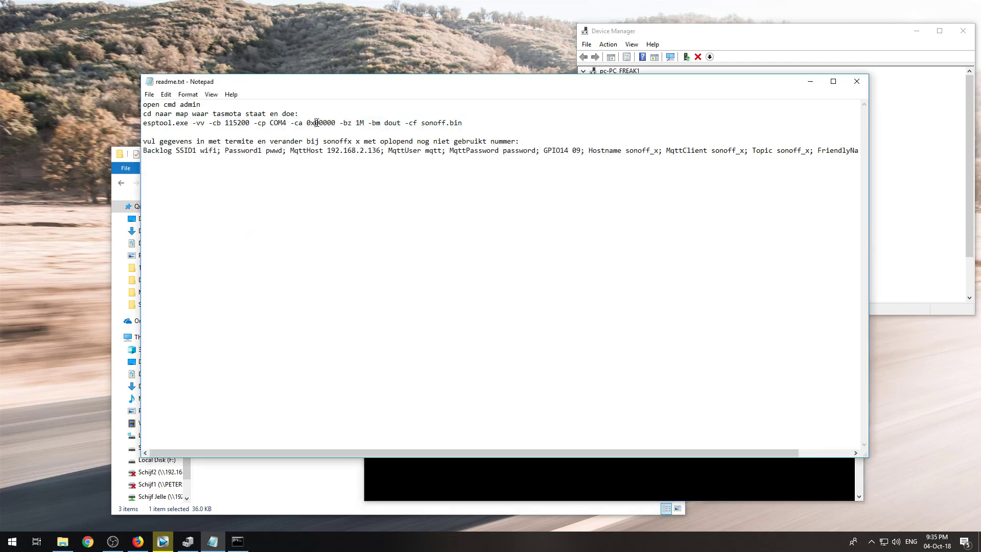
pyautogui.doubleClick(283, 122)
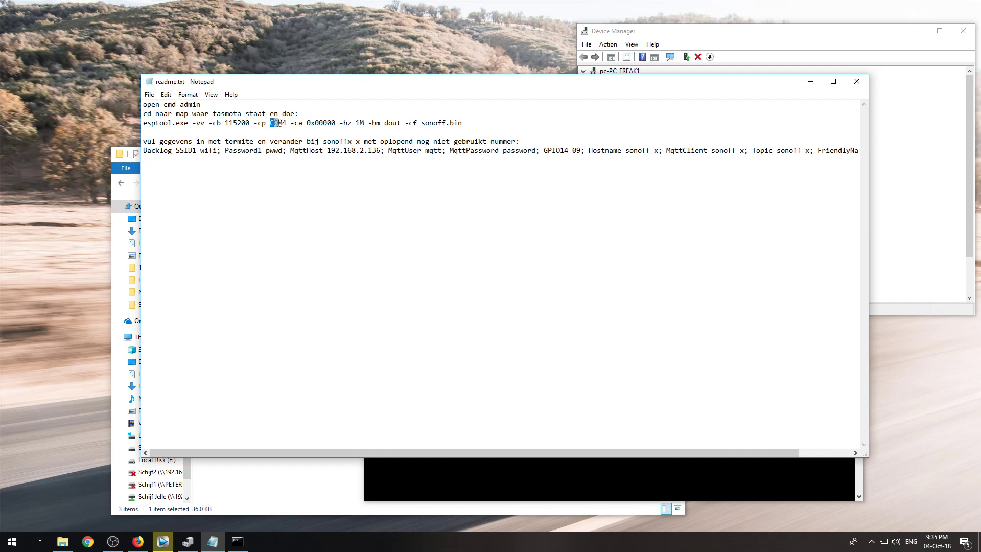
pyautogui.click(645, 33)
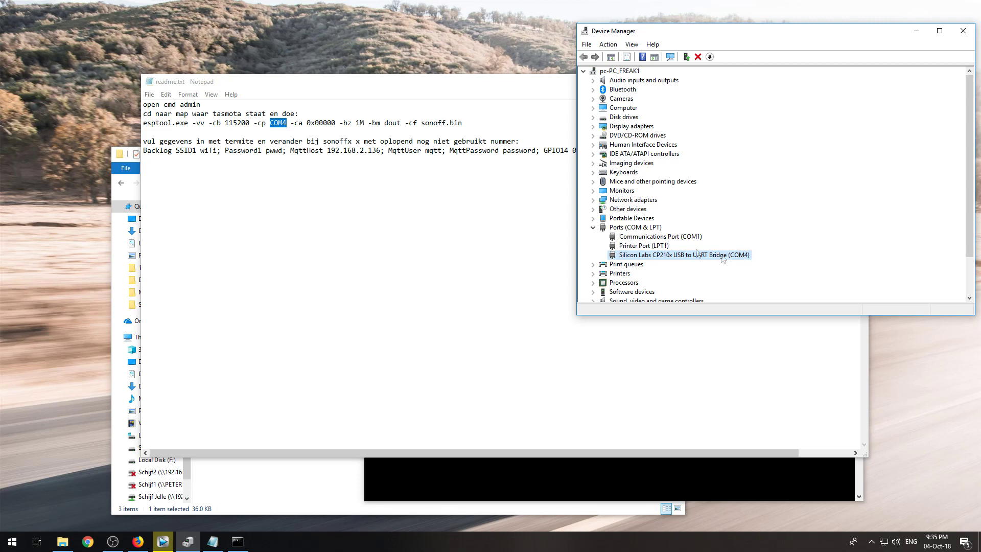
pyautogui.click(316, 117)
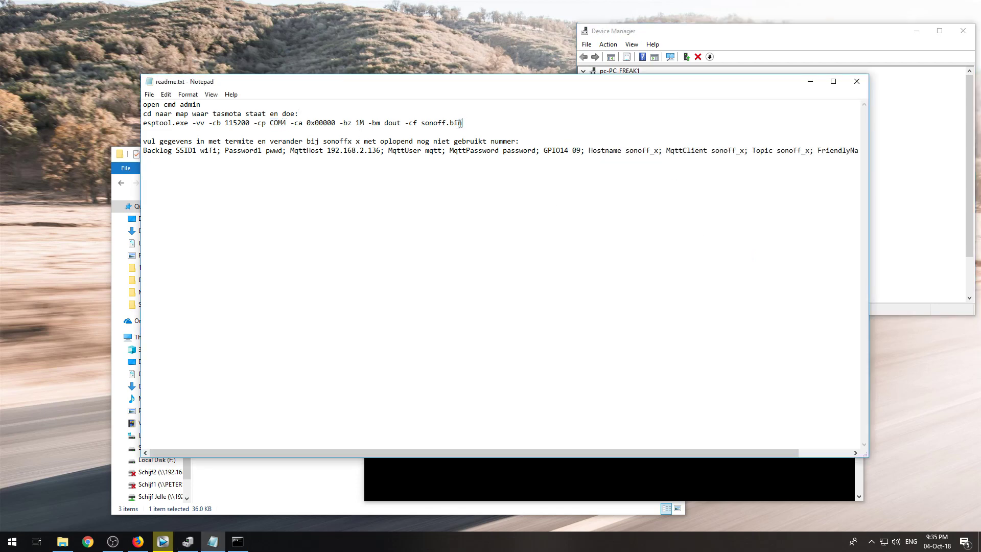
pyautogui.moveTo(463, 123); pyautogui.dragTo(145, 125)
pyautogui.hotkey('ctrl', 'c')
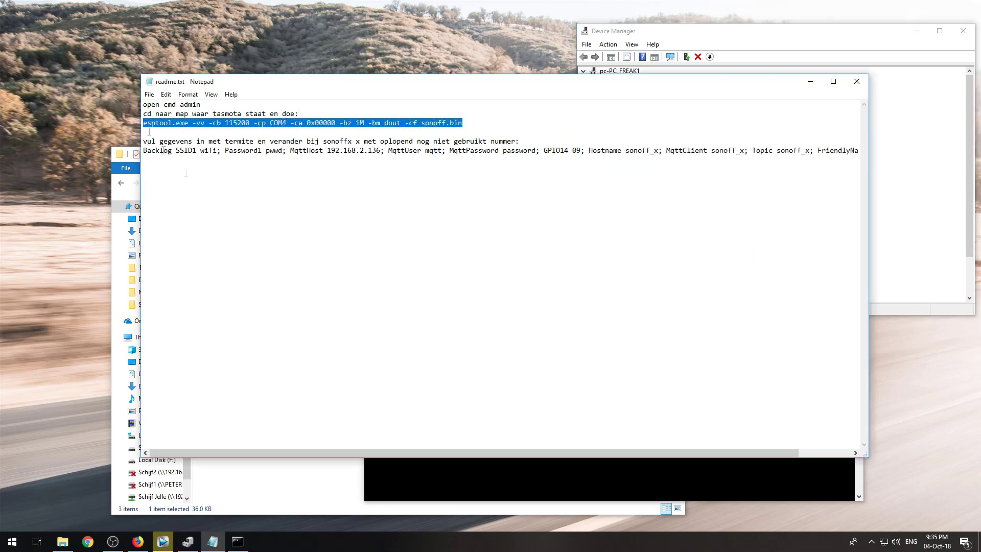
pyautogui.click(572, 477)
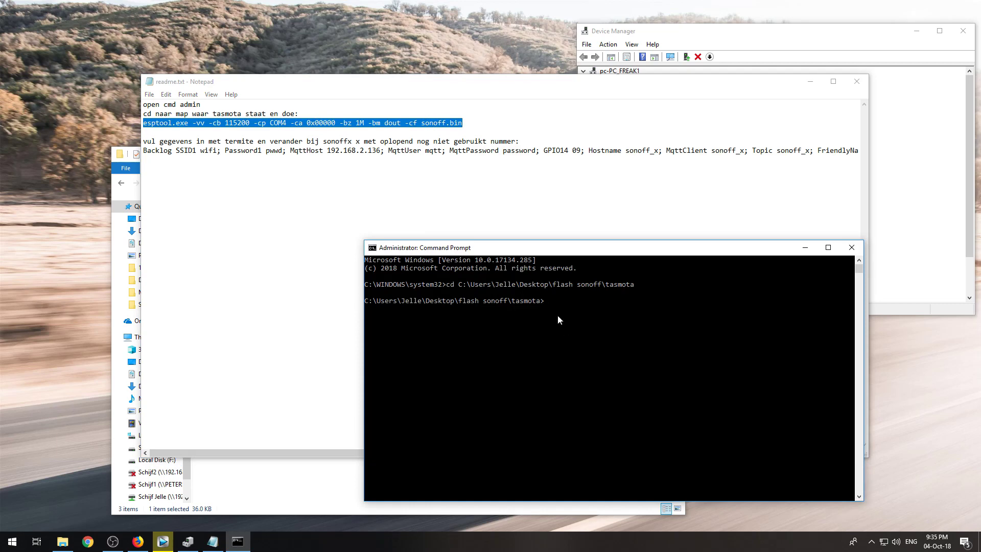
# Paste and run the esptool command to flash sonoff.bin to the Sonoff over COM4.
pyautogui.hotkey('ctrl', 'v')
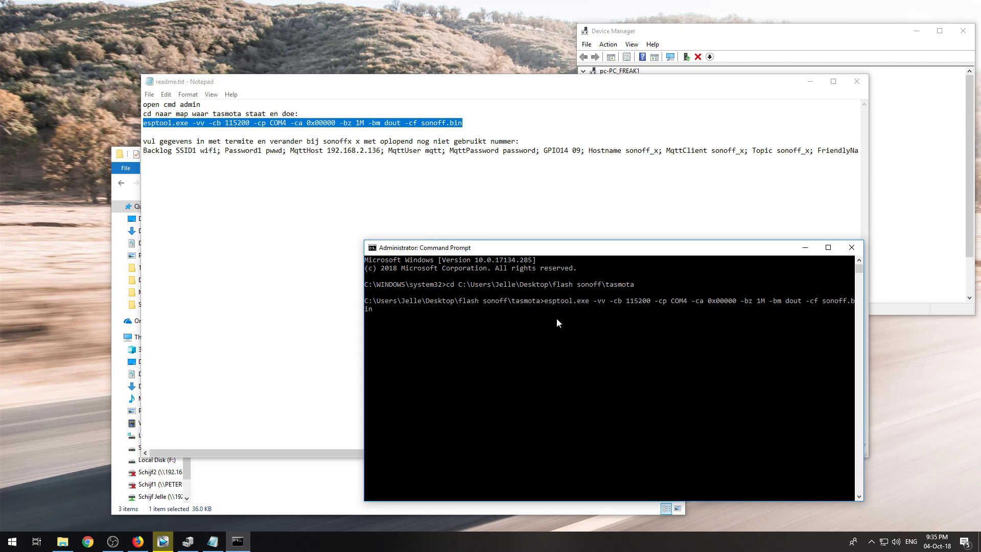
pyautogui.press('Return')
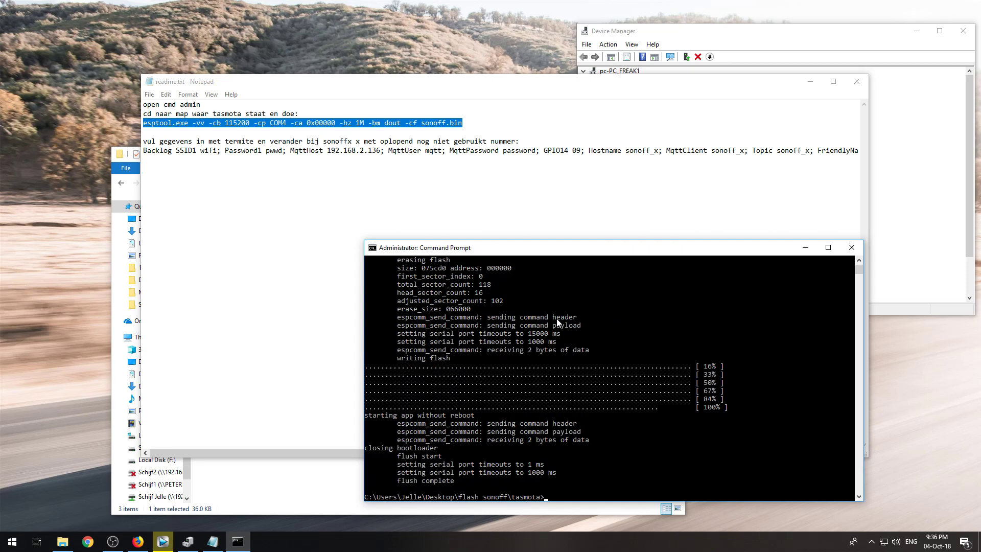
# Minimize the readme and tasmota windows and launch Termite from the desktop.
pyautogui.click(152, 148)
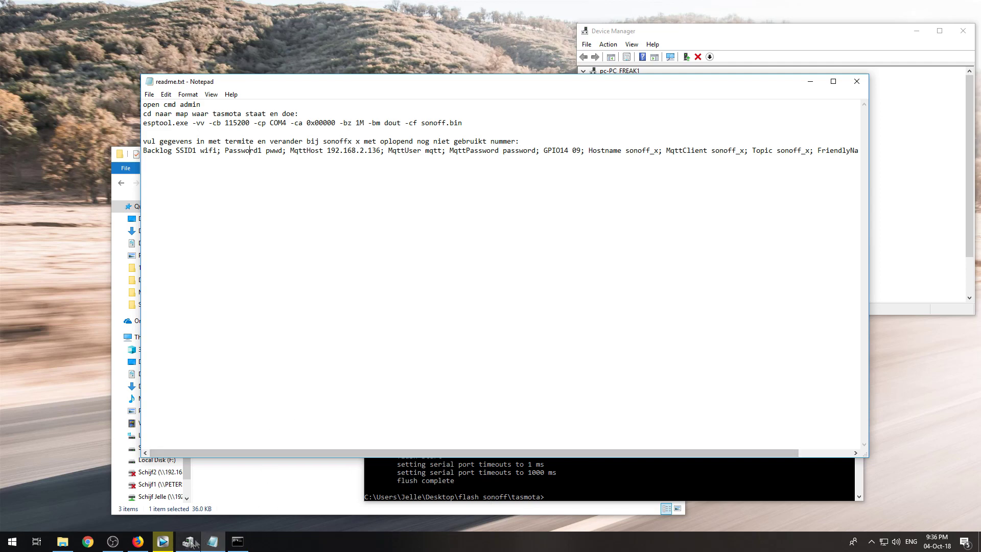
pyautogui.click(62, 542)
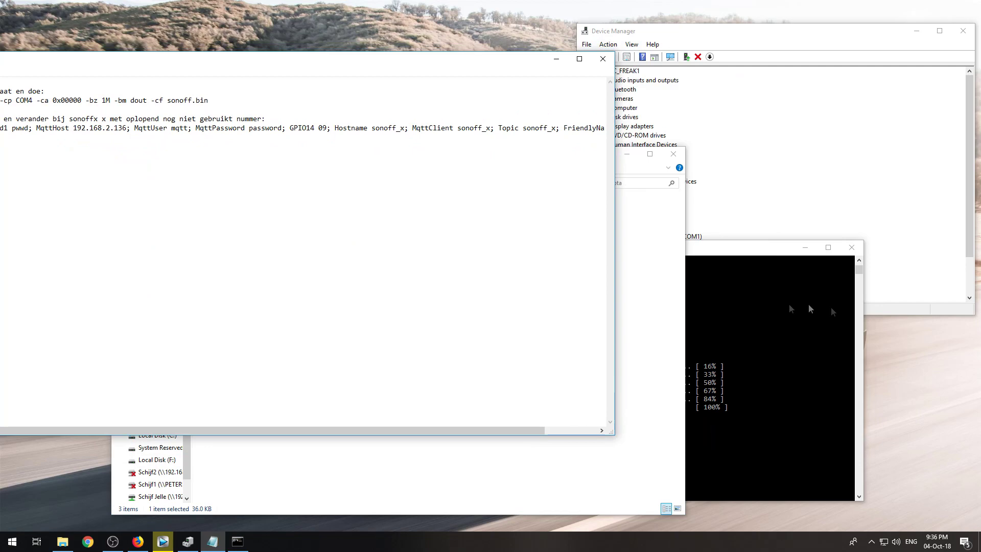
pyautogui.click(557, 59)
pyautogui.click(626, 154)
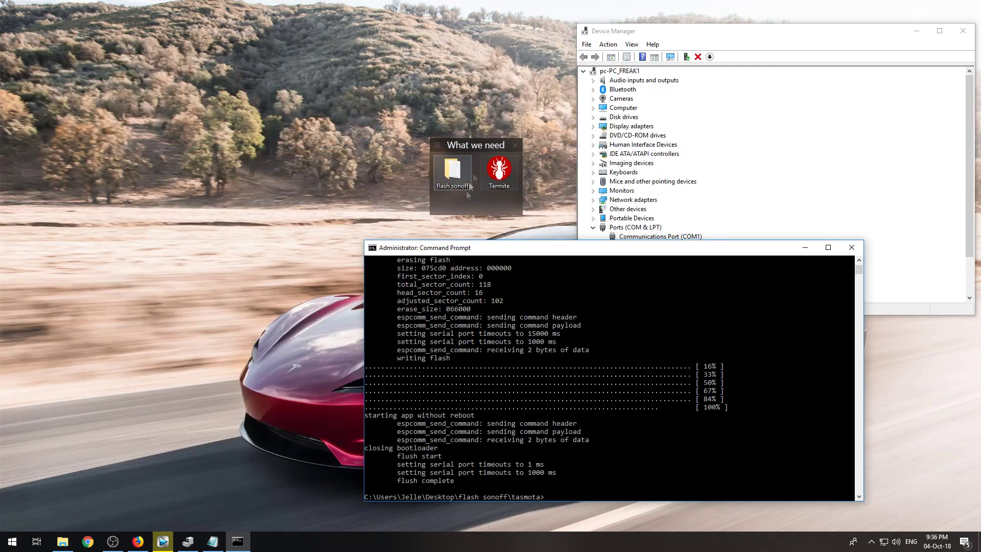
pyautogui.doubleClick(500, 173)
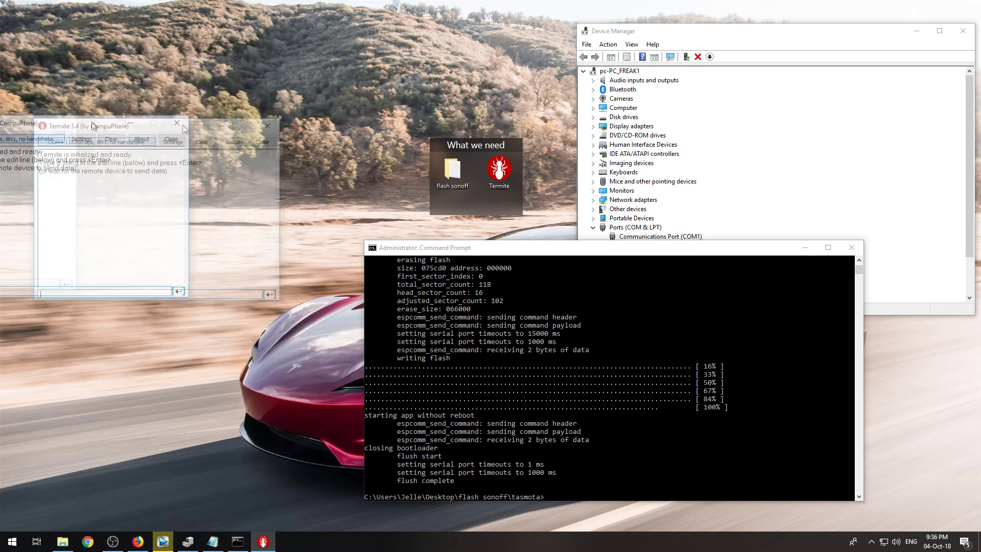
# Confirm Termite's serial settings as COM4 at 115200 baud and apply them.
pyautogui.click(365, 126)
pyautogui.click(280, 169)
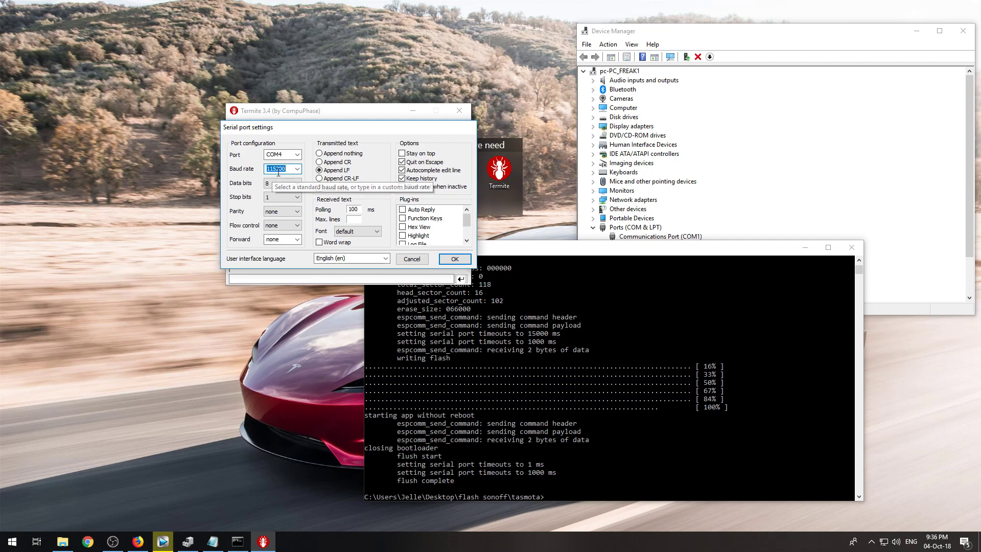
pyautogui.click(297, 155)
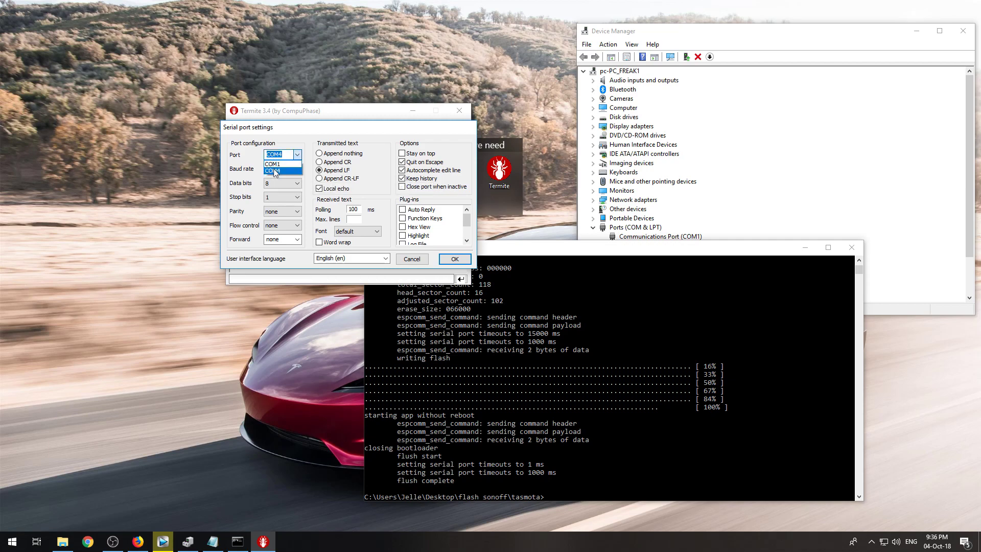
pyautogui.click(278, 171)
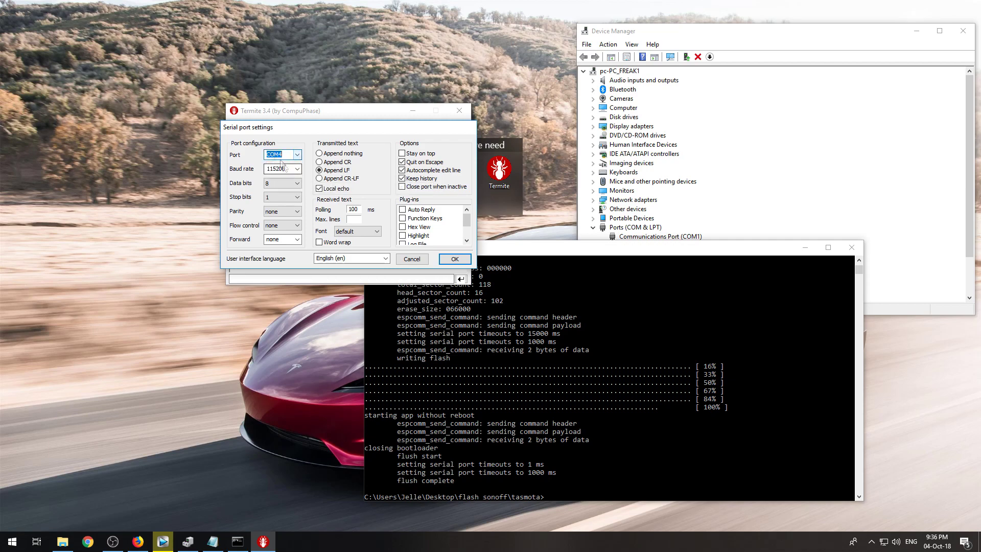
pyautogui.click(455, 261)
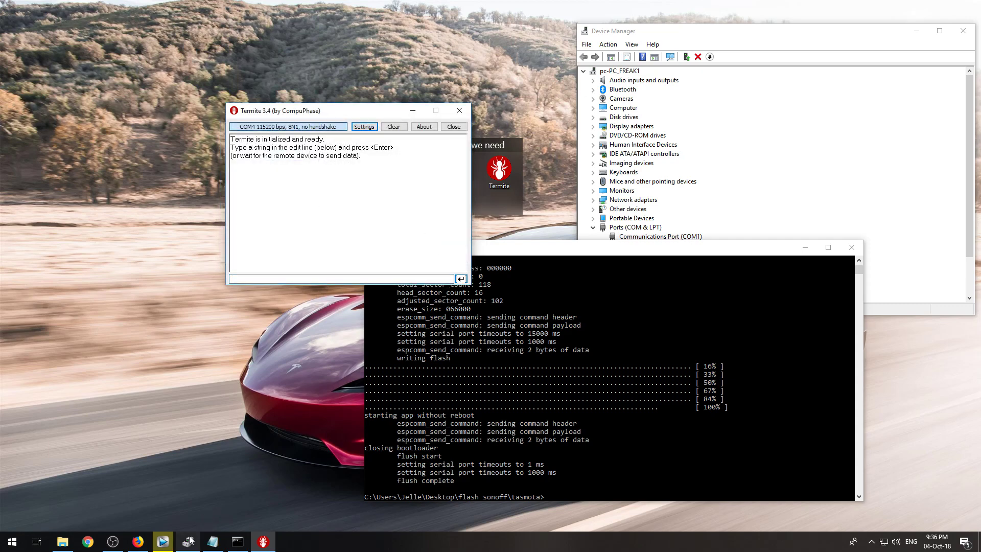
pyautogui.click(218, 547)
# Inspect the Wi-Fi network name and password values on the Backlog line.
pyautogui.moveTo(165, 66); pyautogui.dragTo(525, 96)
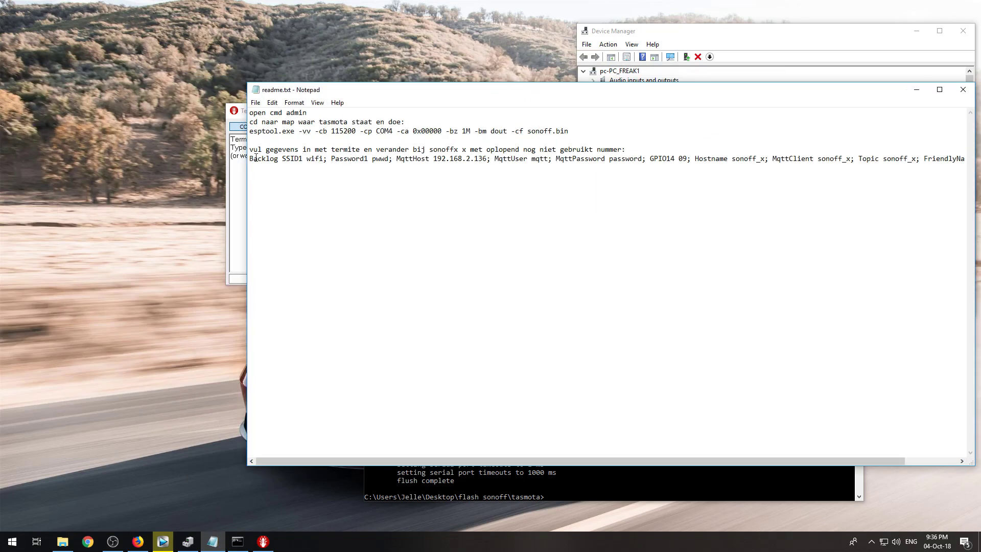
pyautogui.moveTo(254, 159); pyautogui.dragTo(308, 159)
pyautogui.click(321, 158)
pyautogui.moveTo(306, 158); pyautogui.dragTo(322, 159)
pyautogui.moveTo(370, 158); pyautogui.dragTo(391, 159)
pyautogui.click(390, 159)
pyautogui.moveTo(466, 94); pyautogui.dragTo(341, 76)
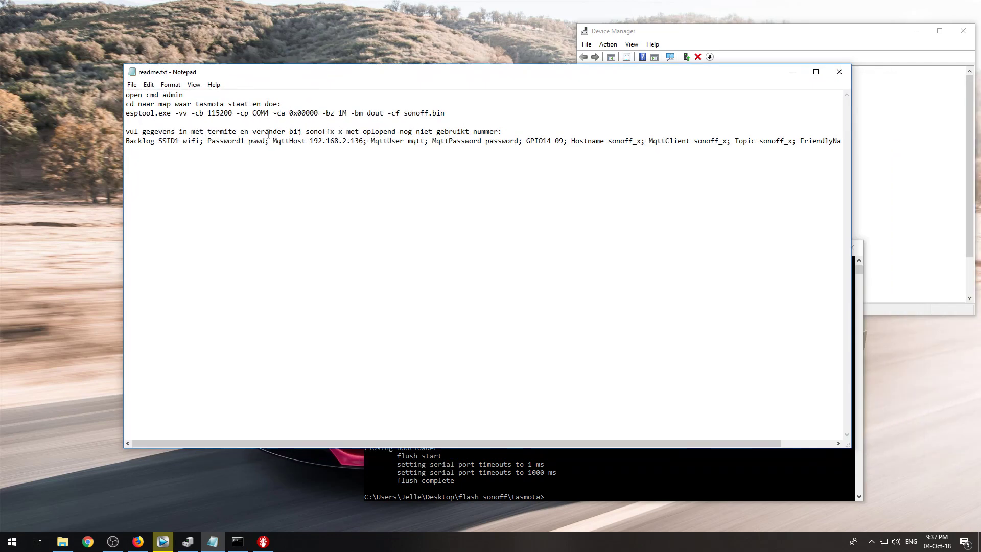
pyautogui.moveTo(367, 144); pyautogui.dragTo(323, 143)
pyautogui.click(323, 143)
# Check the MqttHost 192.168.2.136, MqttUser, MqttPassword and GPIO14 09 settings.
pyautogui.moveTo(364, 141)
pyautogui.mouseDown()
pyautogui.moveTo(297, 141)
pyautogui.moveTo(363, 146)
pyautogui.mouseUp()
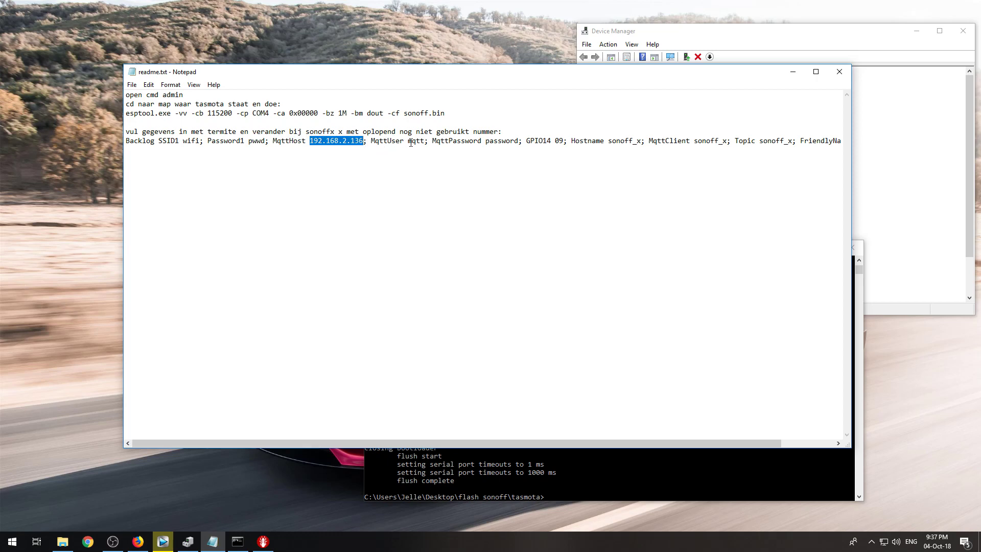
pyautogui.moveTo(408, 142); pyautogui.dragTo(425, 145)
pyautogui.moveTo(485, 144); pyautogui.dragTo(522, 144)
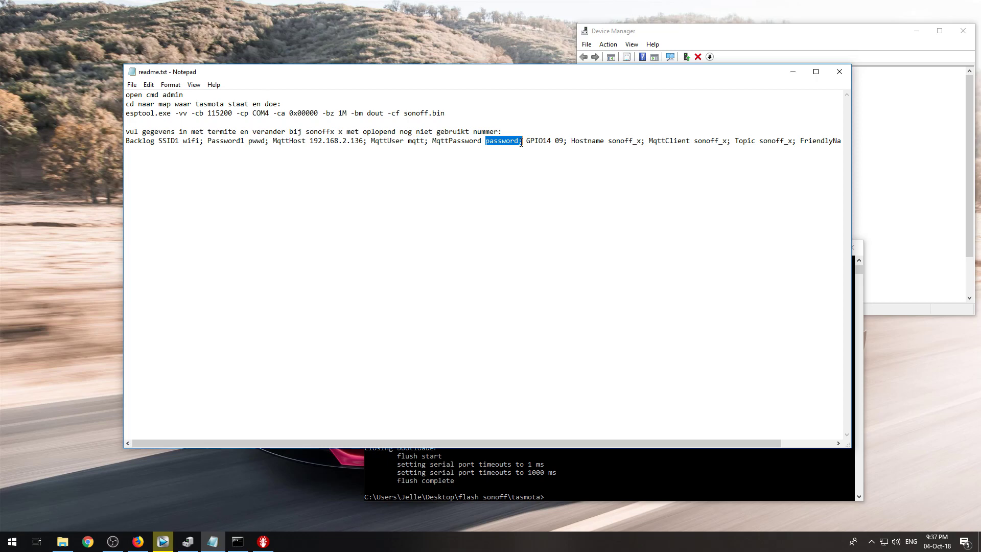
pyautogui.click(540, 142)
pyautogui.moveTo(526, 141); pyautogui.dragTo(560, 143)
pyautogui.click(573, 142)
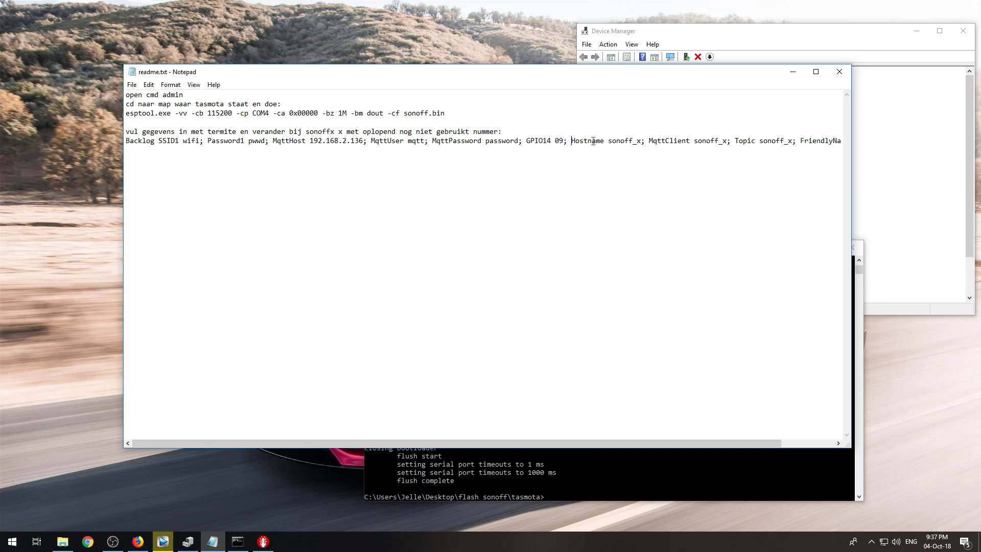
# Change Hostname, MqttClient and Topic from sonoff_x to sonoff_1.
pyautogui.click(643, 142)
pyautogui.press('BackSpace')
pyautogui.write('1')
pyautogui.click(730, 142)
pyautogui.press('BackSpace')
pyautogui.write('1')
pyautogui.click(793, 142)
pyautogui.press('BackSpace')
pyautogui.write('1')
# Set FriendlyName1 to Sonoff 1 and select the whole Backlog line.
pyautogui.moveTo(415, 443); pyautogui.dragTo(469, 443)
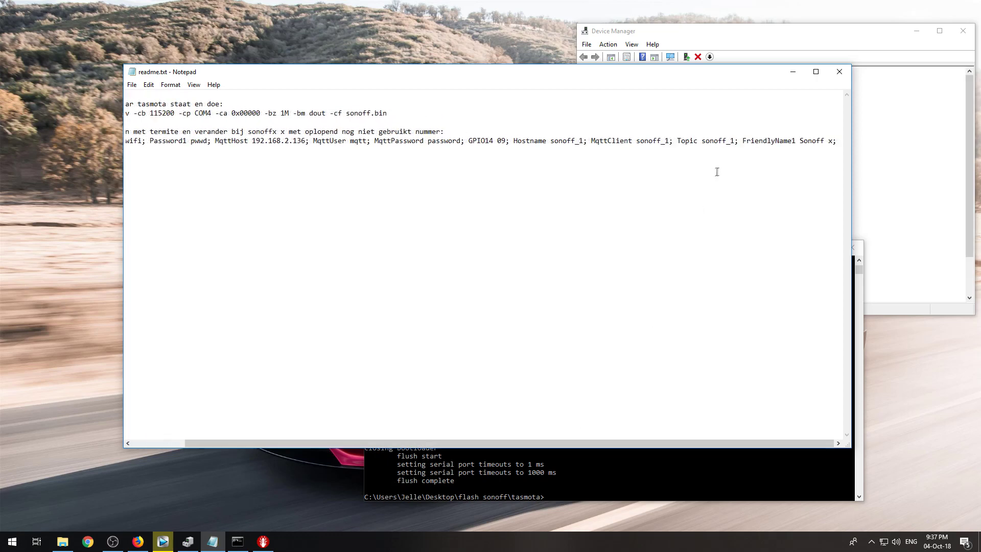
pyautogui.click(834, 142)
pyautogui.press('BackSpace')
pyautogui.write('1')
pyautogui.moveTo(842, 141); pyautogui.dragTo(119, 156)
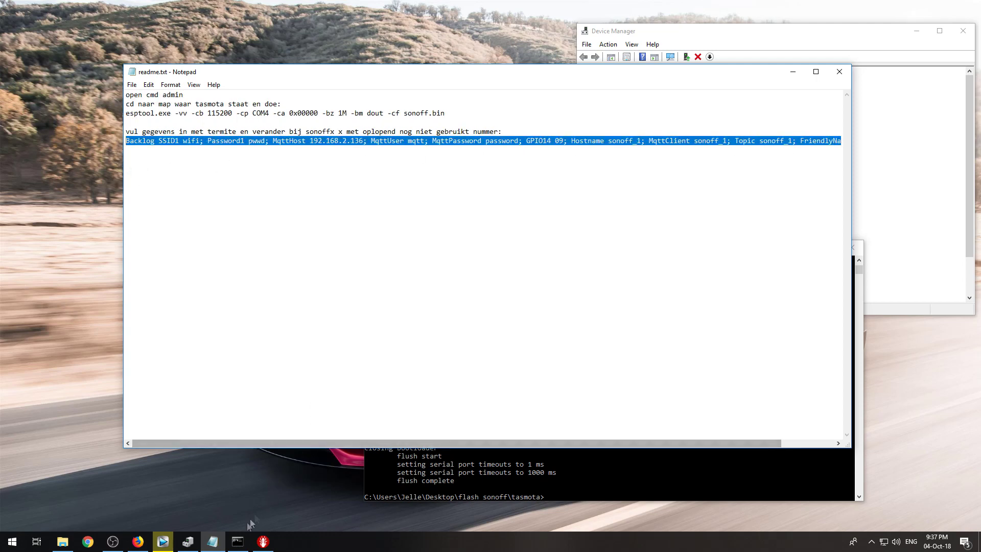
# Paste the edited Backlog command into Termite's input line and send it to the Sonoff.
pyautogui.click(264, 541)
pyautogui.click(264, 279)
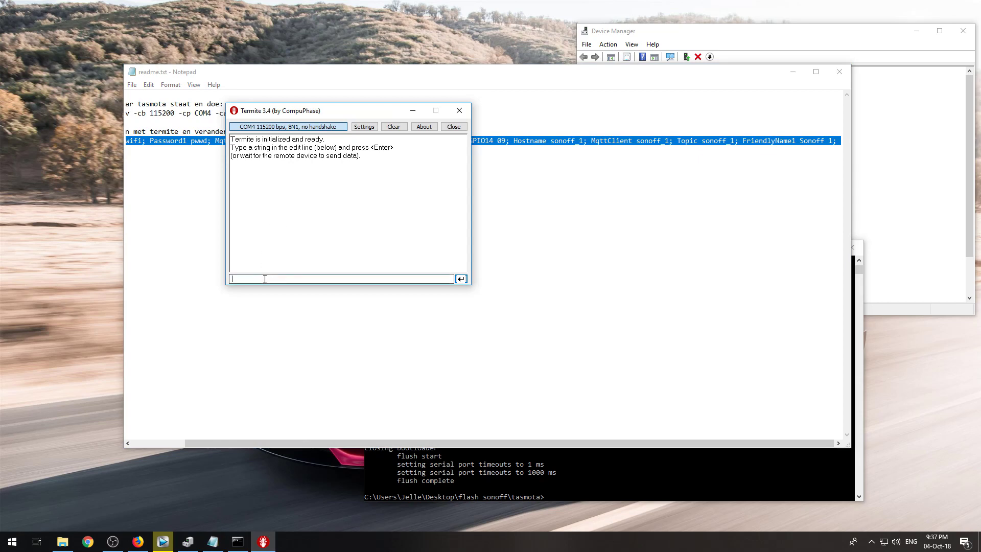
pyautogui.hotkey('ctrl', 'v')
pyautogui.press('Return')
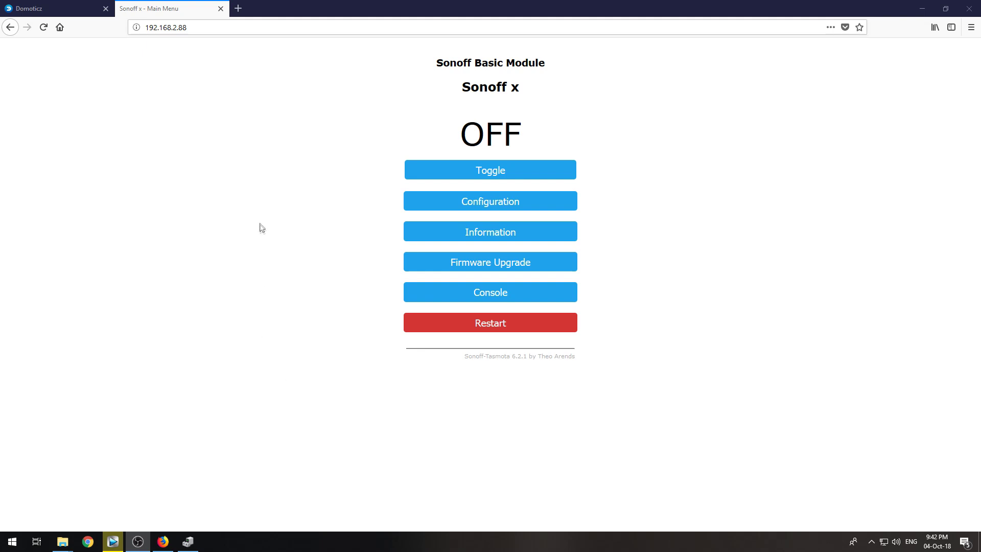
# Leave the Sonoff page at 192.168.2.88 for the Domoticz tab and open its Setup menu.
pyautogui.click(191, 27)
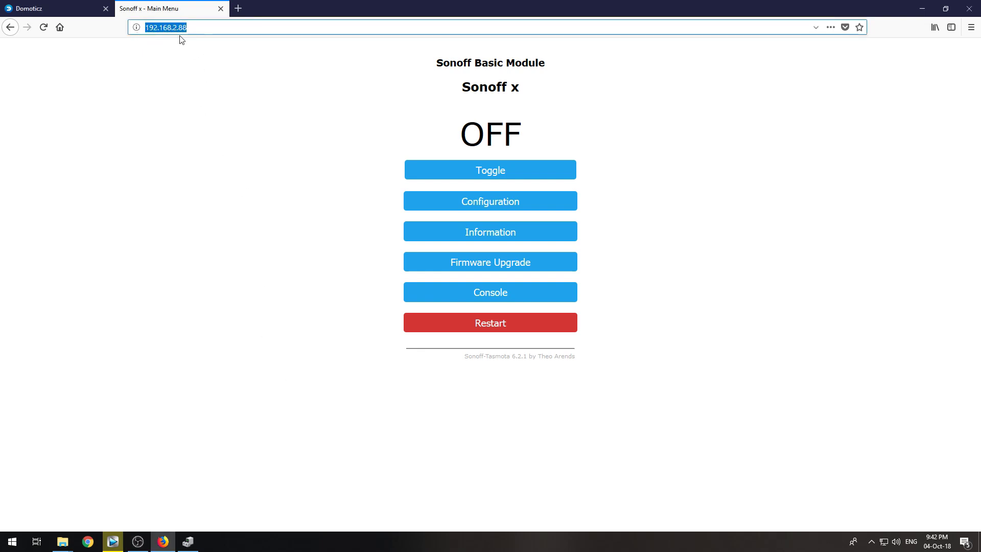
pyautogui.click(153, 28)
pyautogui.click(48, 8)
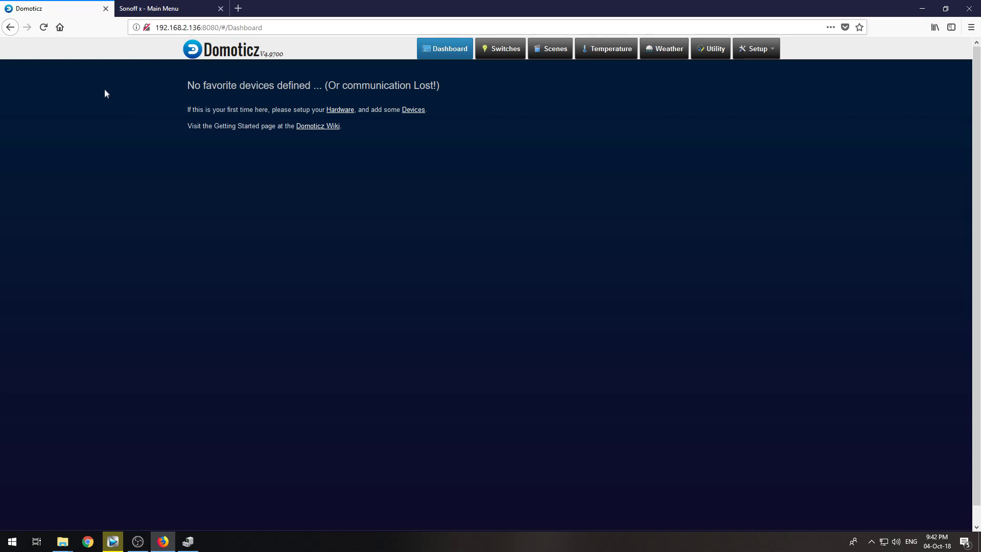
pyautogui.click(773, 55)
# Add Dummy-type hardware named 'Dummy devices' on the Hardware page.
pyautogui.click(753, 76)
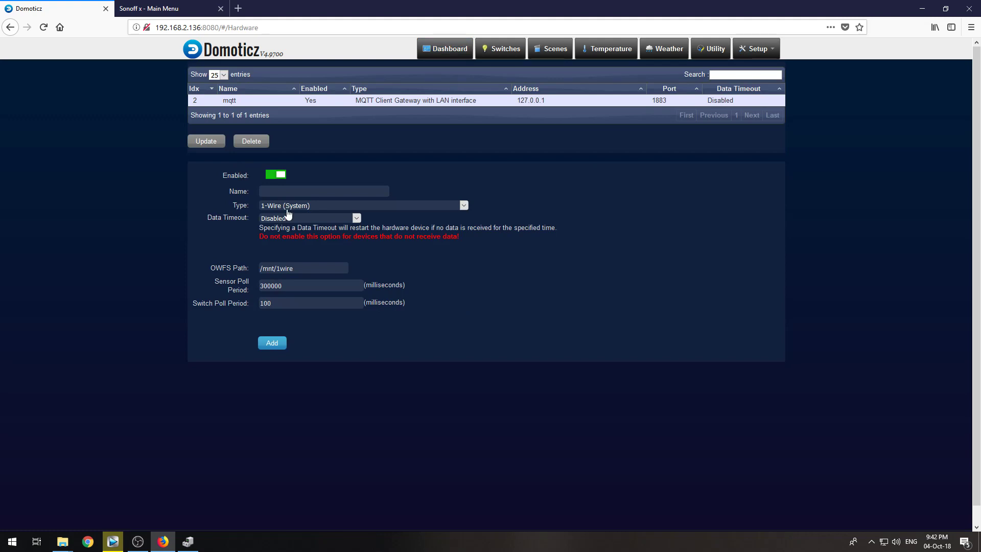
pyautogui.click(287, 207)
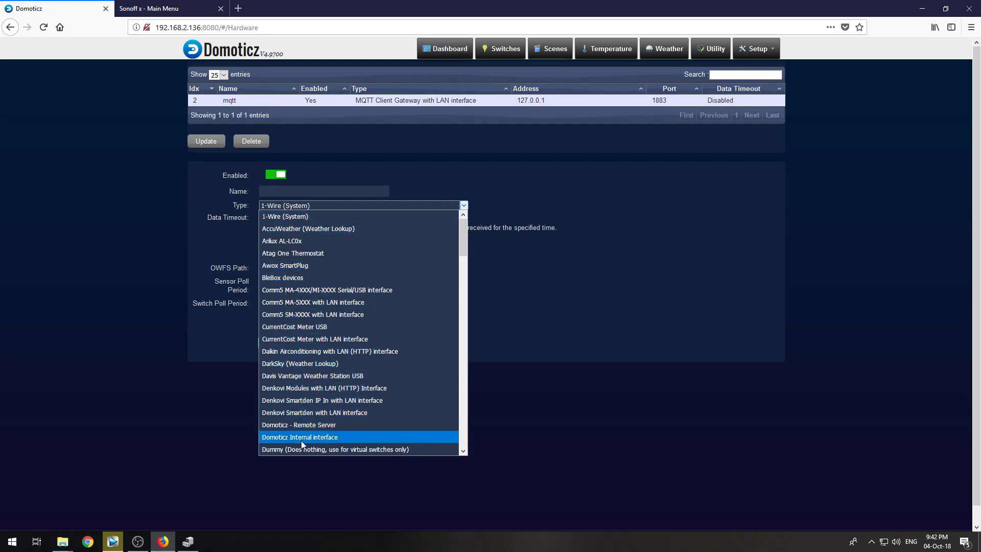
pyautogui.scroll(-3, 303, 424)
pyautogui.click(306, 400)
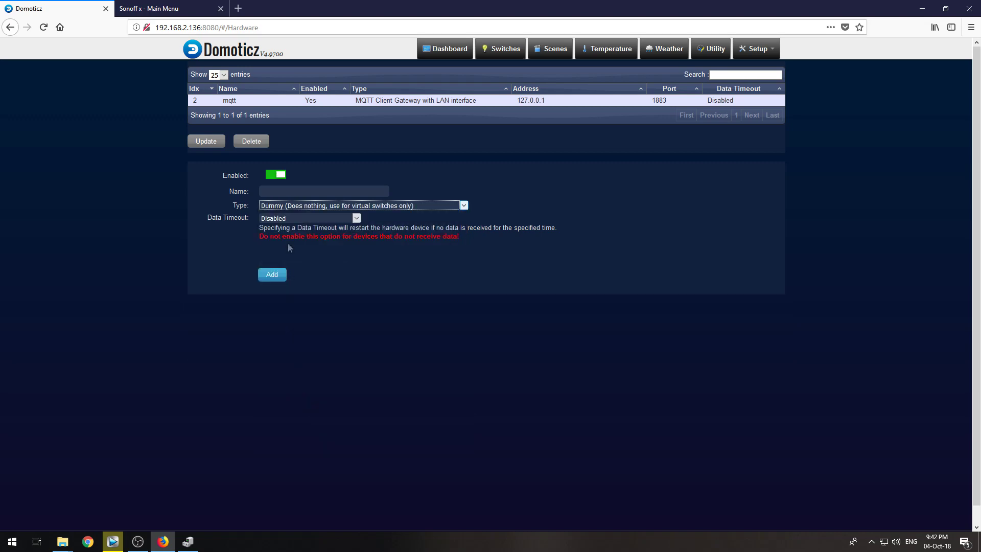
pyautogui.click(294, 192)
pyautogui.write('Dummy ')
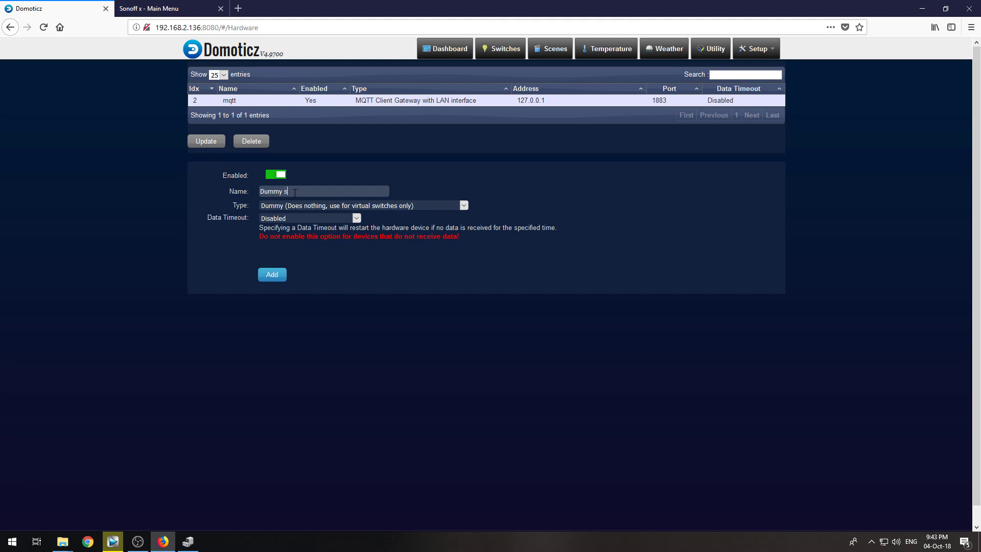
pyautogui.write('devices')
pyautogui.click(272, 274)
# Create a virtual sensor named 'sonoff' of type Switch on Dummy devices.
pyautogui.click(290, 106)
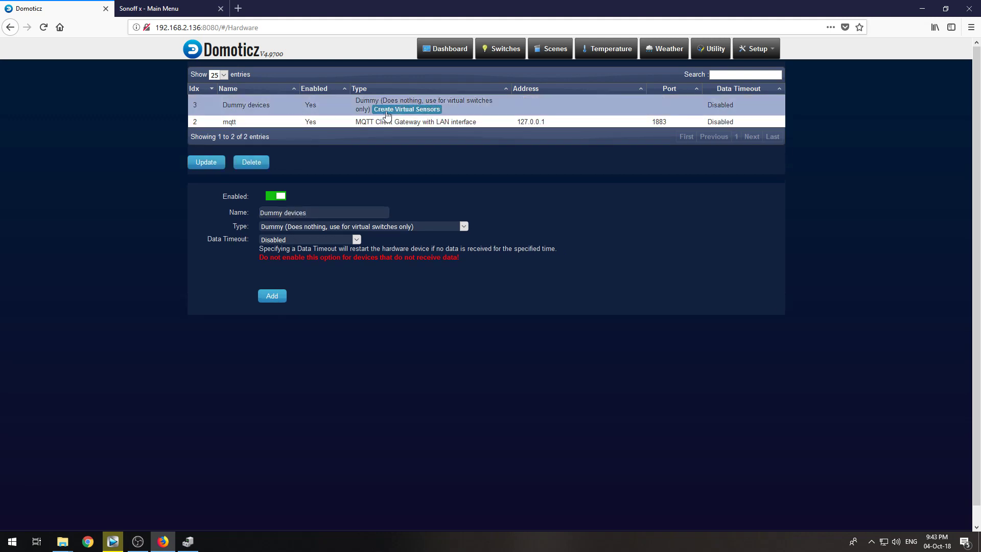
pyautogui.click(387, 110)
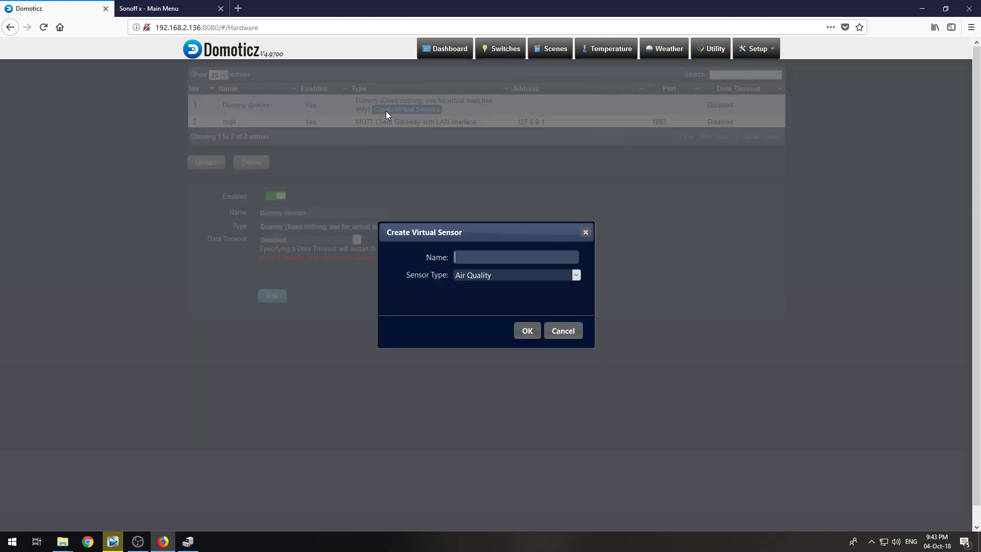
pyautogui.write('sonoff')
pyautogui.click(471, 276)
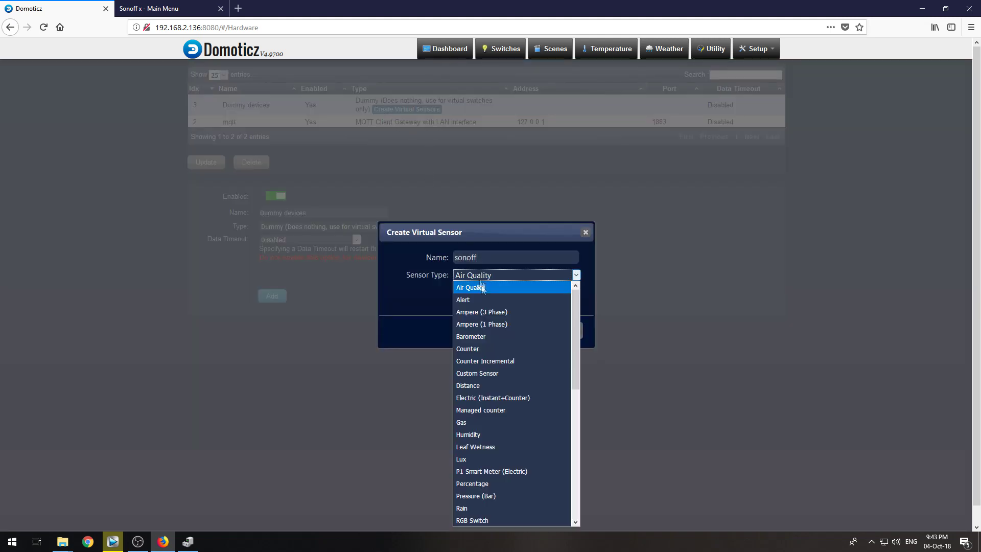
pyautogui.scroll(-2, 510, 385)
pyautogui.scroll(-4, 510, 385)
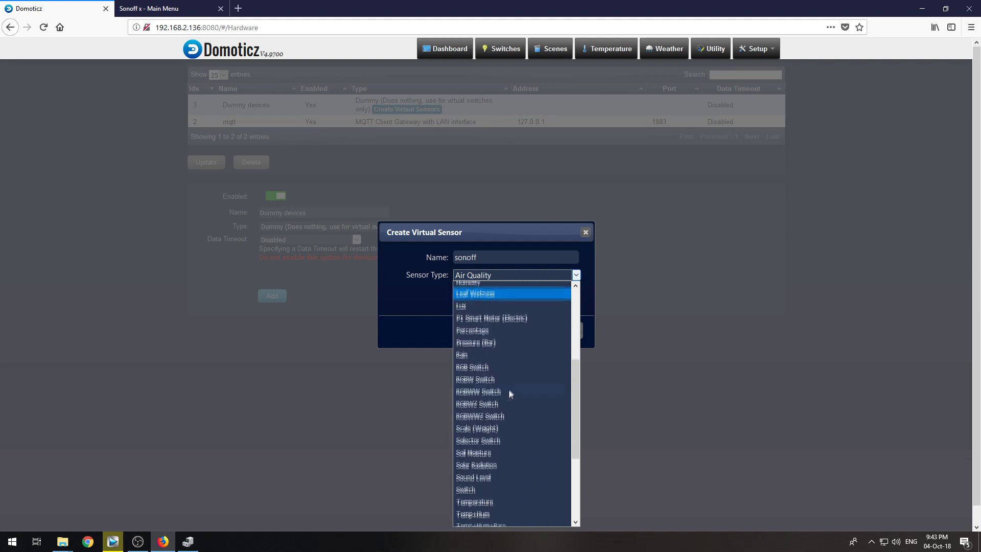
pyautogui.click(485, 487)
pyautogui.click(528, 331)
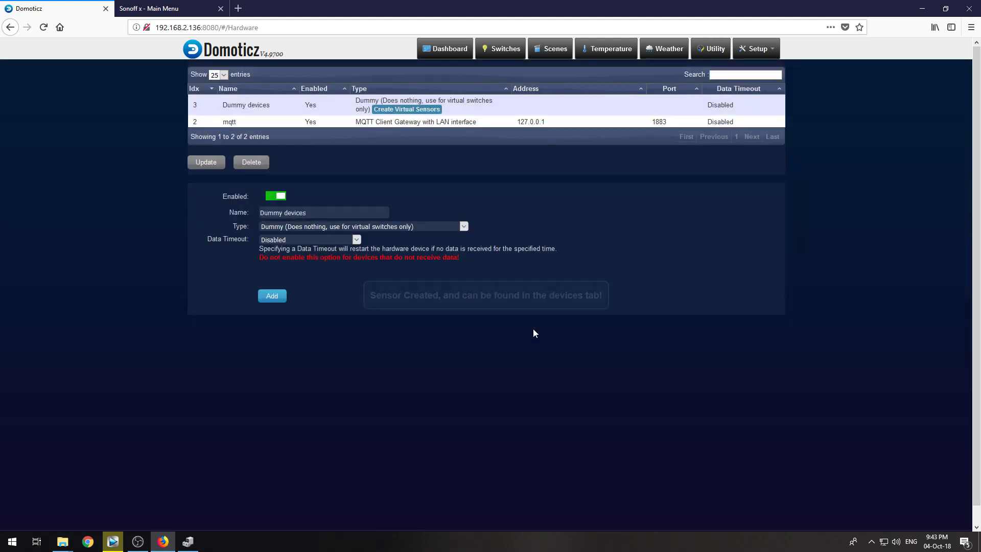
# Check the Switches tab, then find the sonoff device's Idx 1 in Setup > Devices.
pyautogui.click(484, 52)
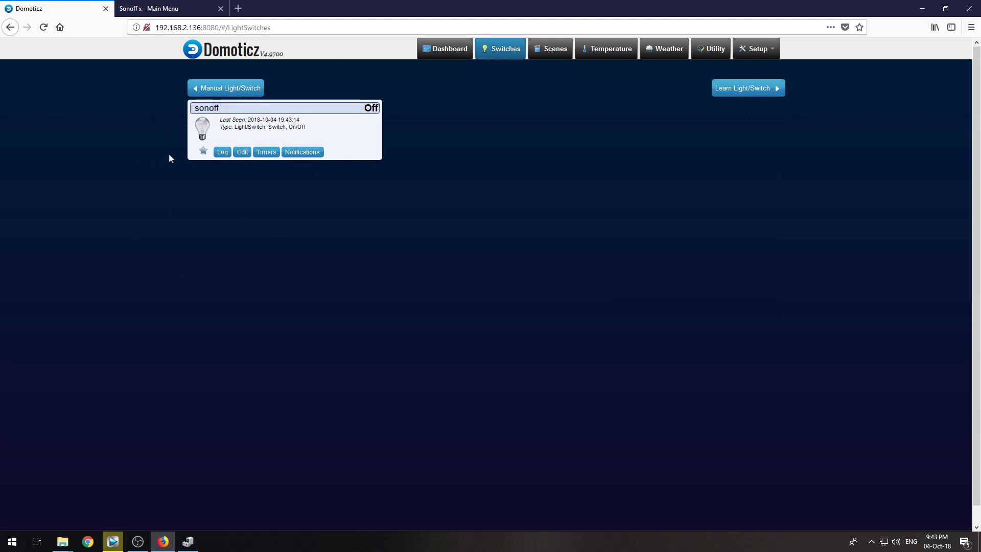
pyautogui.click(768, 49)
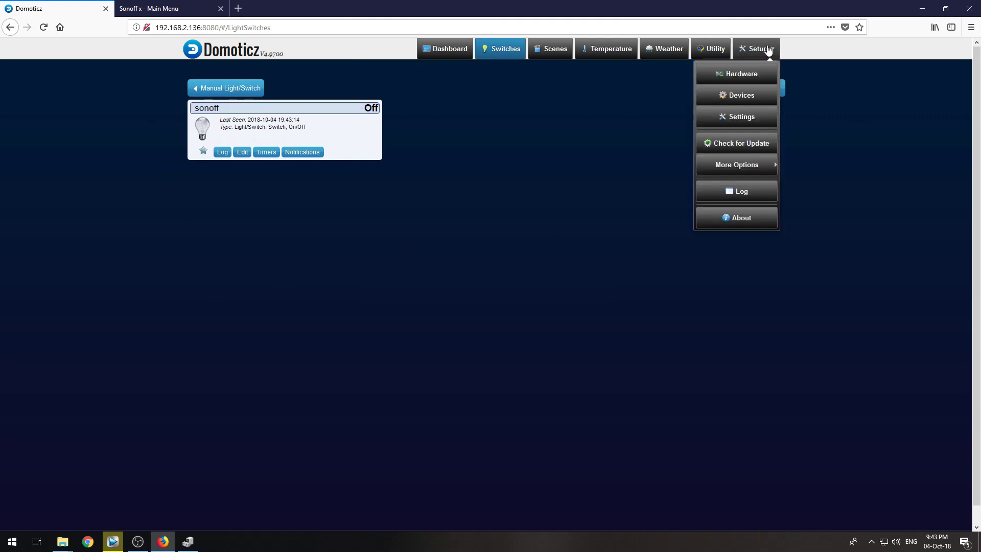
pyautogui.click(742, 96)
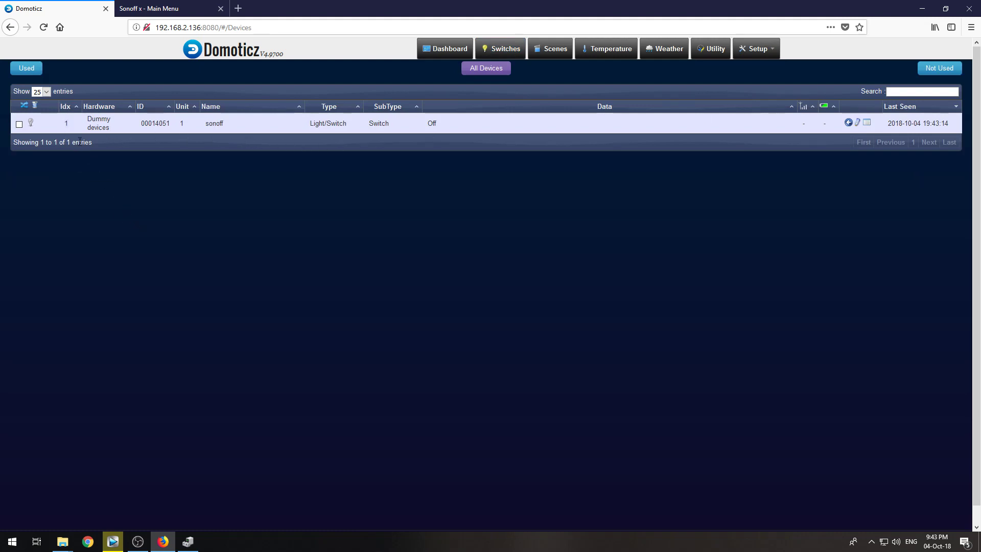
pyautogui.doubleClick(66, 124)
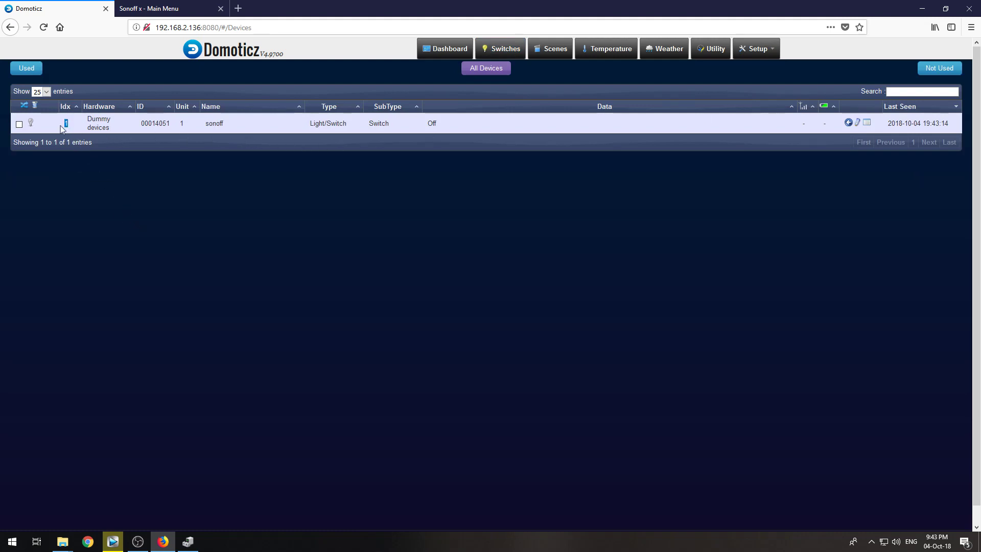
# Open the Sonoff's Configure Domoticz page in Tasmota, after a brief detour through the MQTT settings.
pyautogui.click(169, 9)
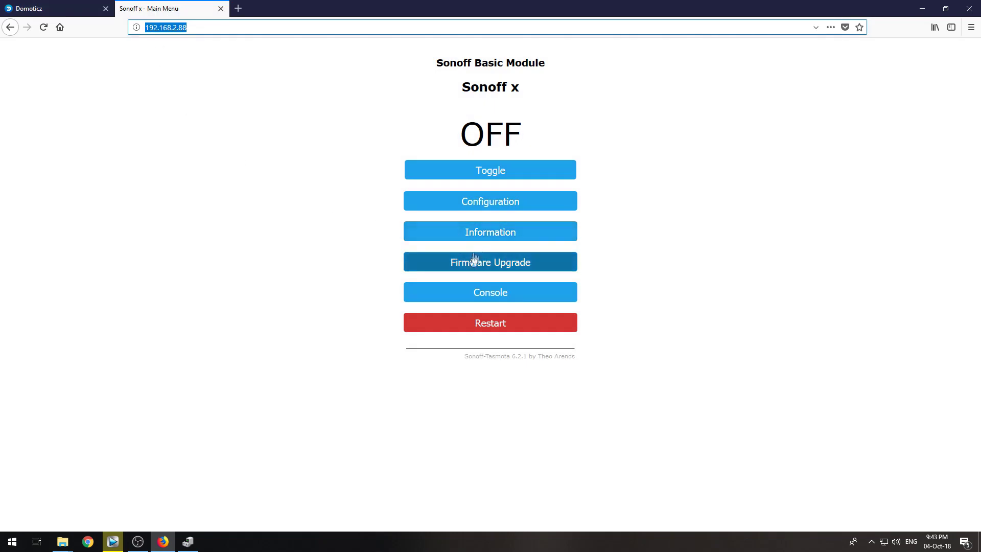
pyautogui.click(483, 207)
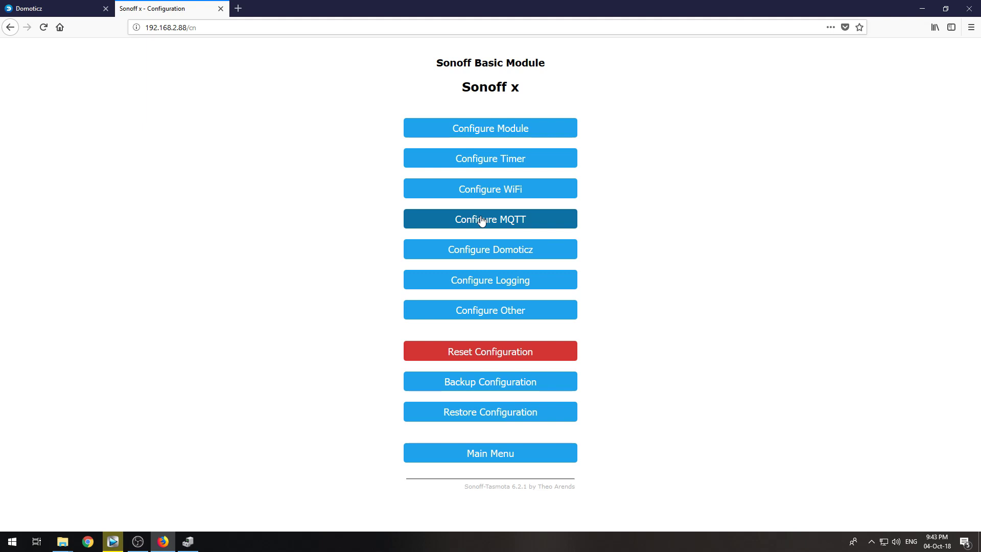
pyautogui.click(482, 221)
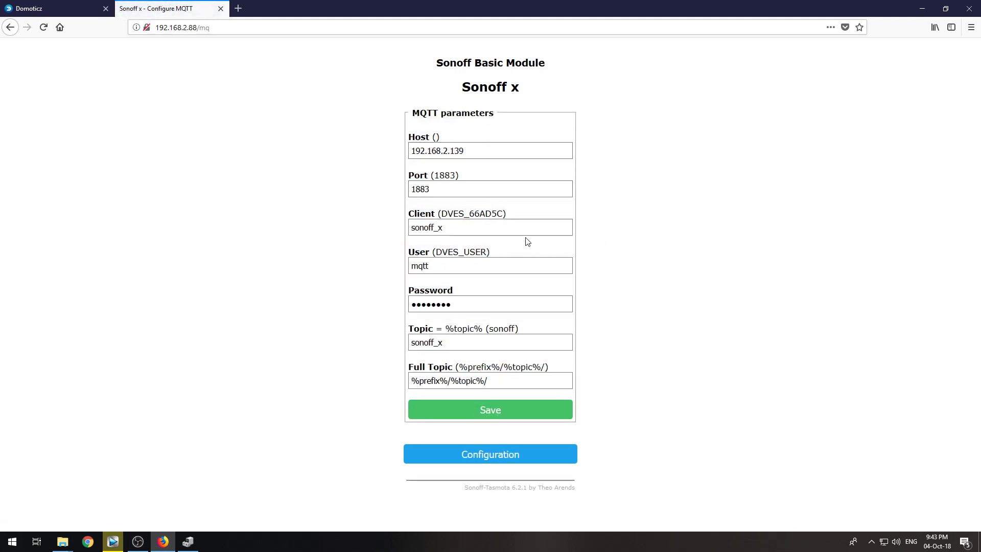
pyautogui.click(463, 459)
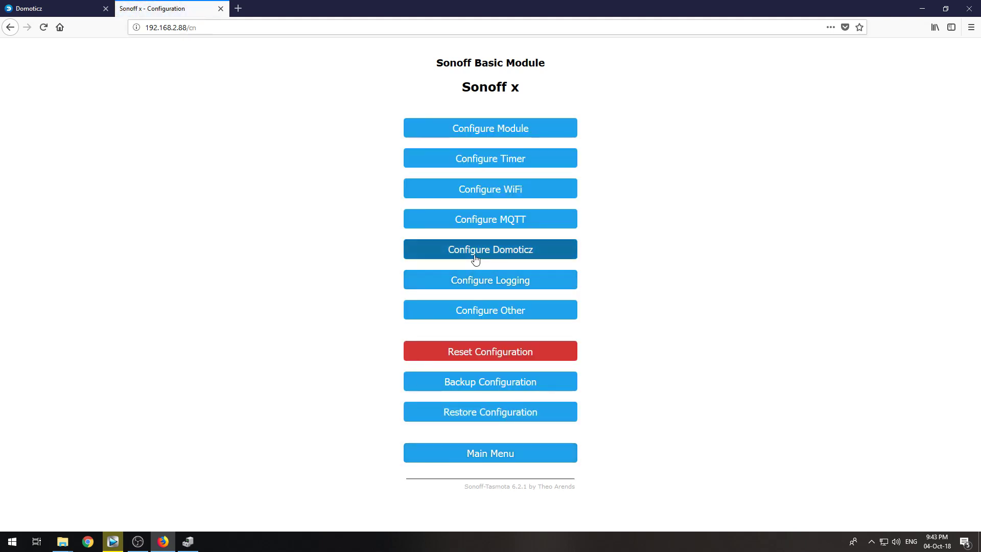
pyautogui.click(485, 450)
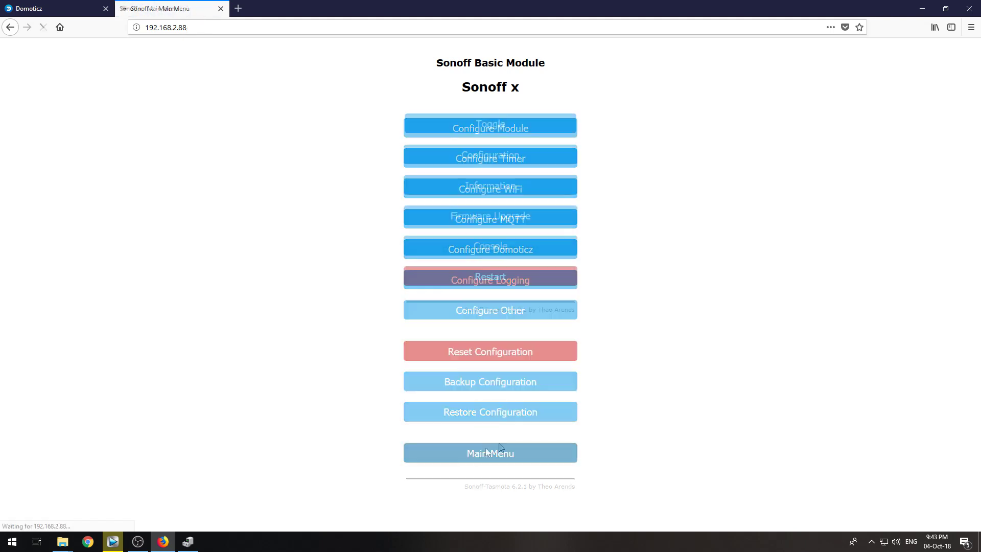
pyautogui.click(491, 203)
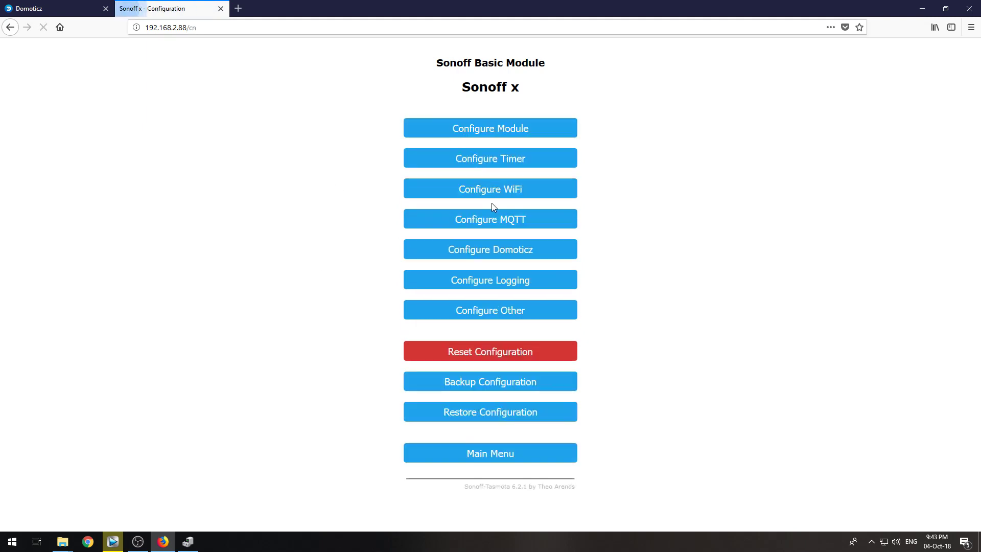
pyautogui.click(457, 255)
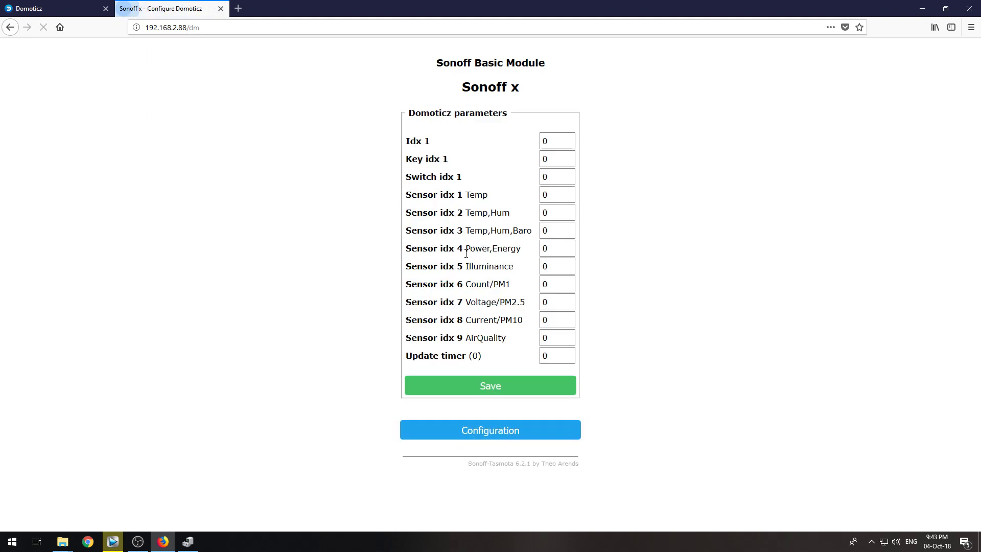
# Set Domoticz Idx 1 to 1 to match the sonoff device in Domoticz, save, and return to the main menu.
pyautogui.tripleClick(438, 144)
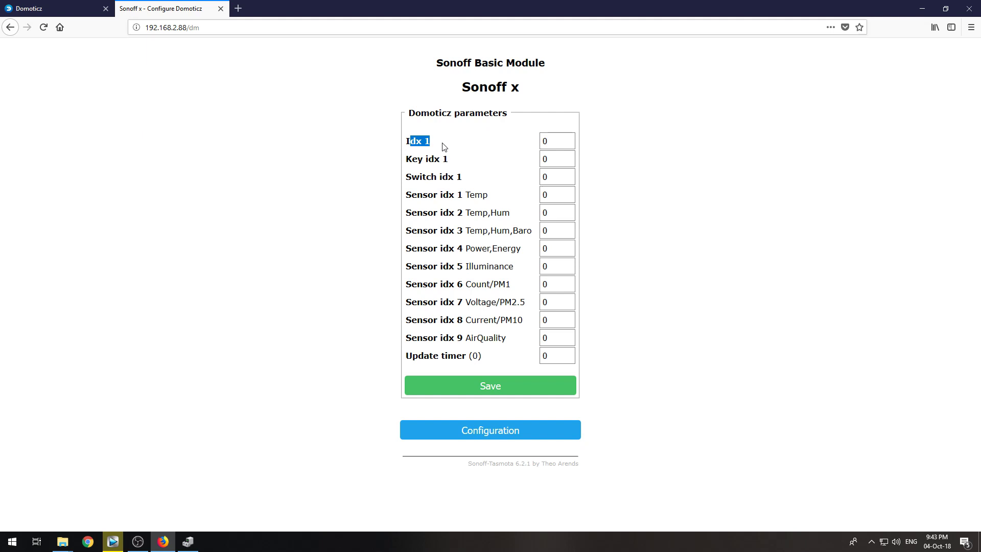
pyautogui.click(448, 146)
pyautogui.press('Tab')
pyautogui.click(56, 8)
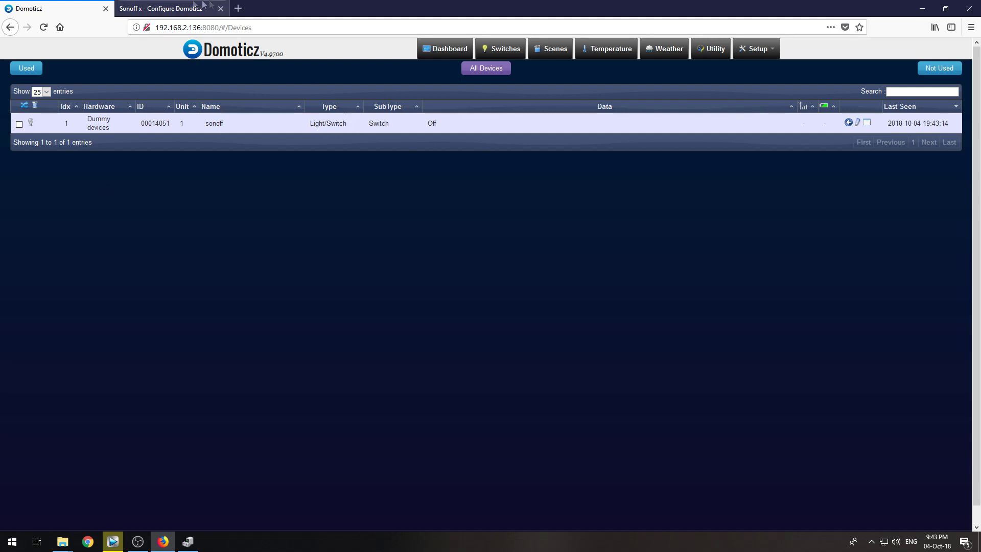
pyautogui.click(163, 9)
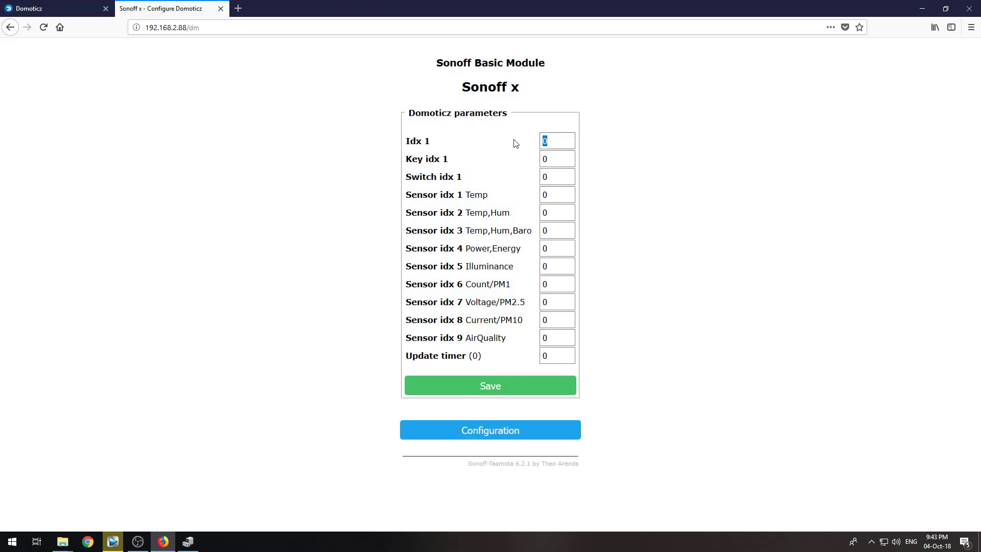
pyautogui.write('1')
pyautogui.click(488, 389)
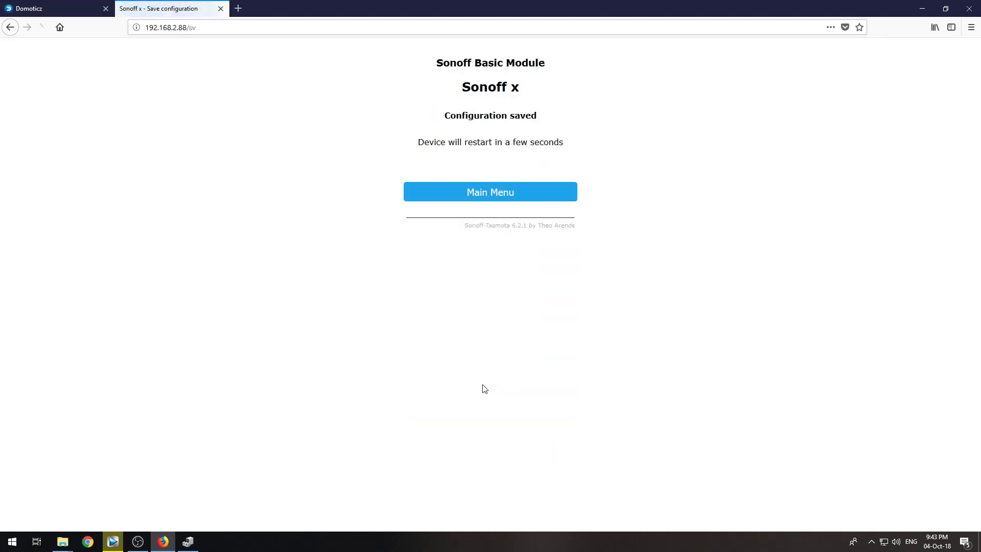
pyautogui.click(475, 197)
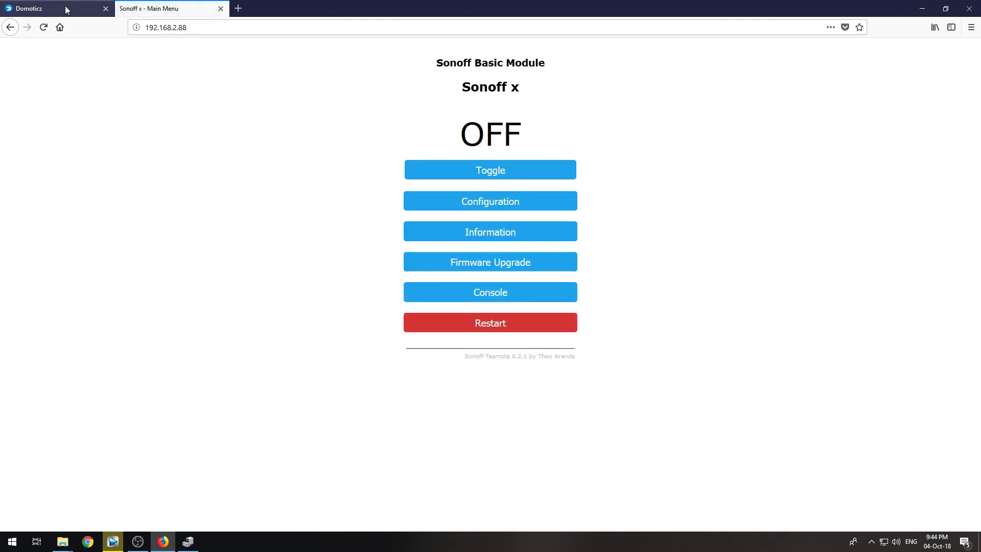
# Arrange the Sonoff page and Domoticz in separate Firefox windows side by side, Sonoff on the right.
pyautogui.moveTo(136, 9); pyautogui.dragTo(269, 138)
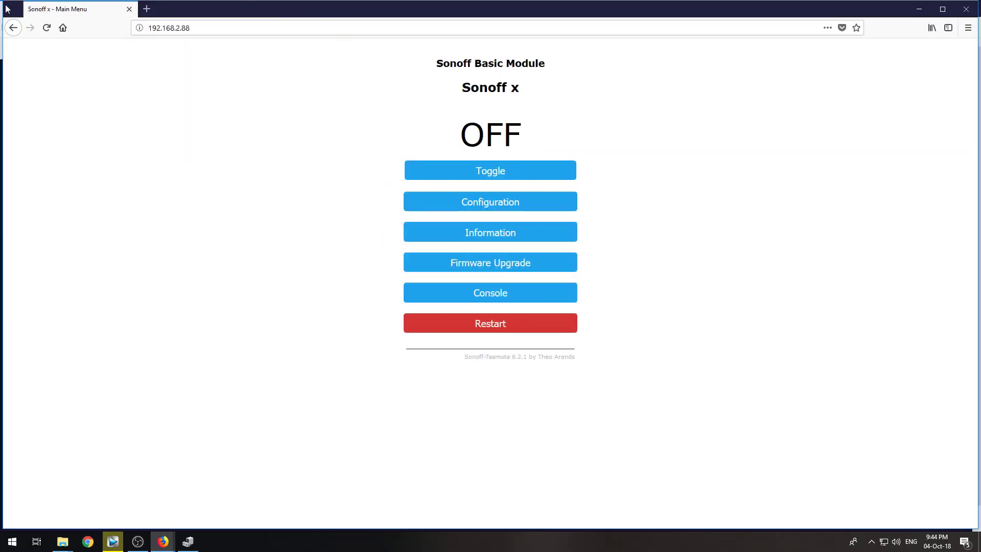
pyautogui.press('super+Right')
pyautogui.click(321, 76)
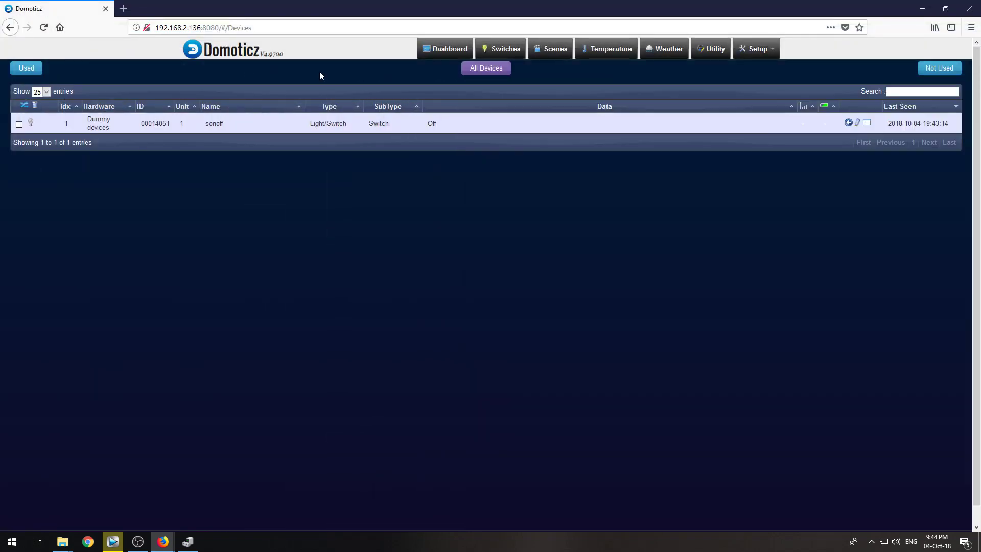
pyautogui.press('super+Down')
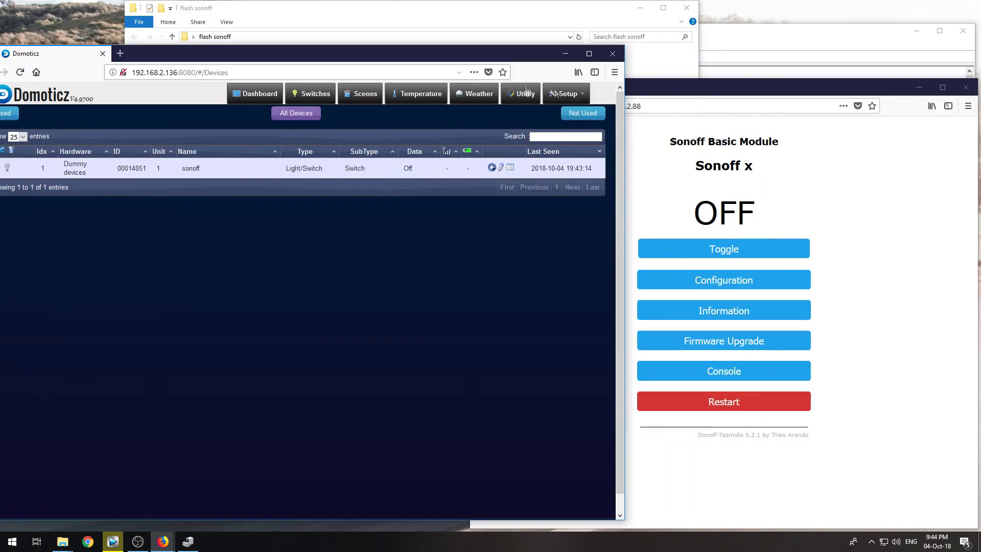
pyautogui.moveTo(624, 111); pyautogui.dragTo(258, 112)
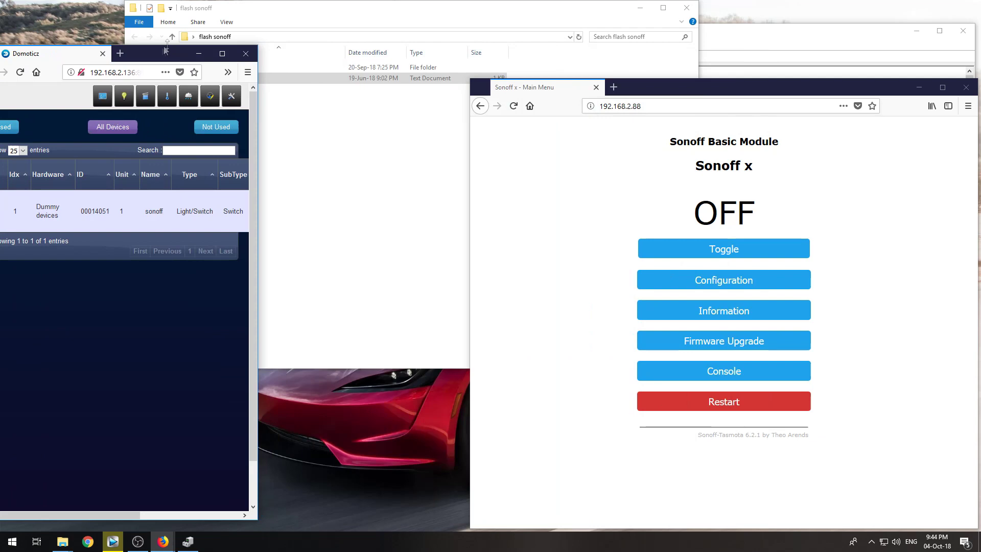
pyautogui.moveTo(166, 50); pyautogui.dragTo(318, 51)
# Turn the sonoff switch On from the Domoticz Switches view and check the Sonoff page.
pyautogui.click(276, 96)
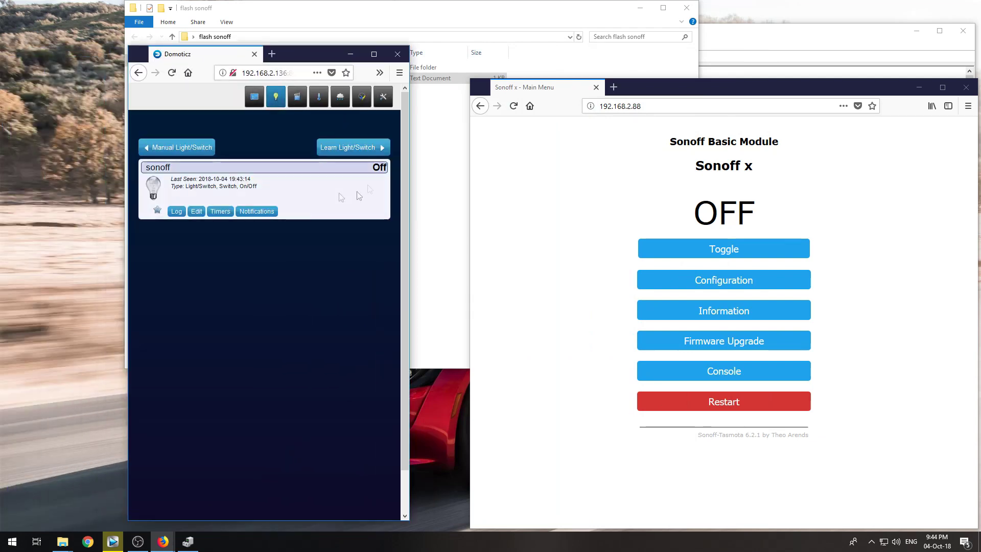
pyautogui.click(161, 197)
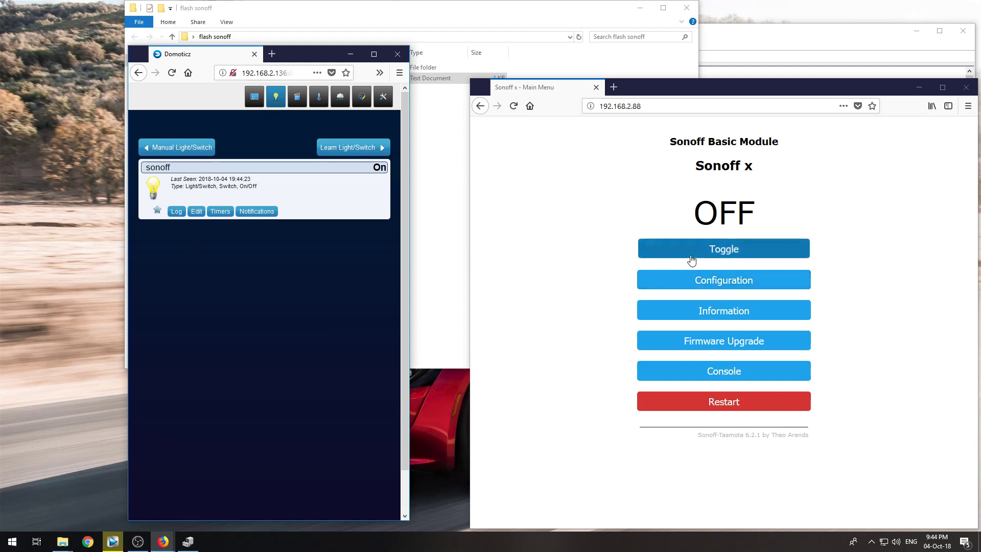
pyautogui.click(692, 260)
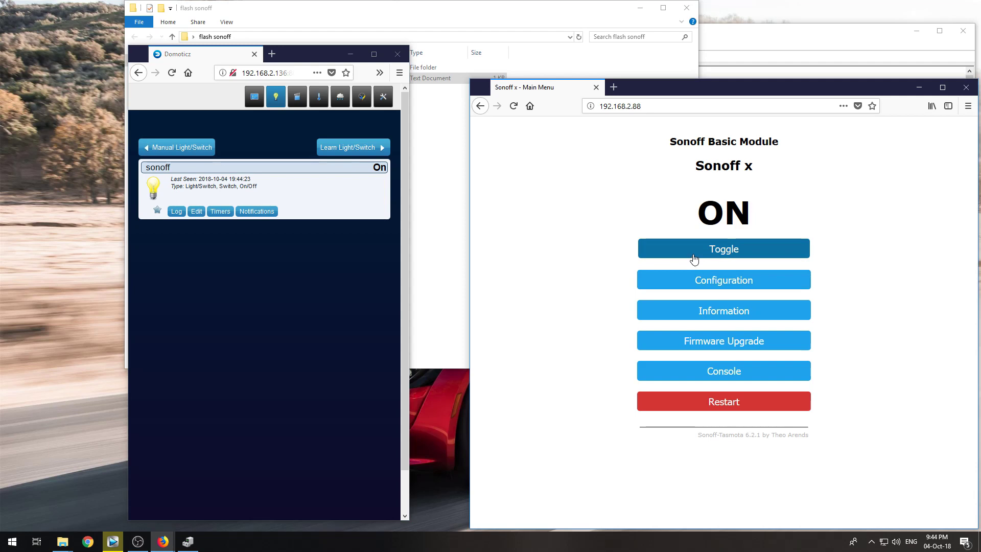
# Toggle the relay off on the Sonoff page, then switch the sonoff off in Domoticz.
pyautogui.click(693, 257)
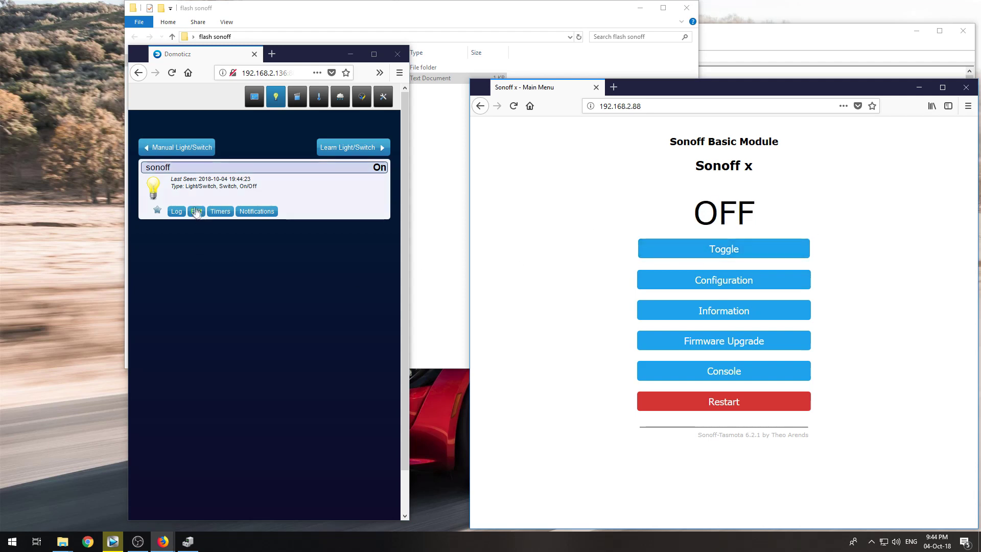
pyautogui.click(153, 191)
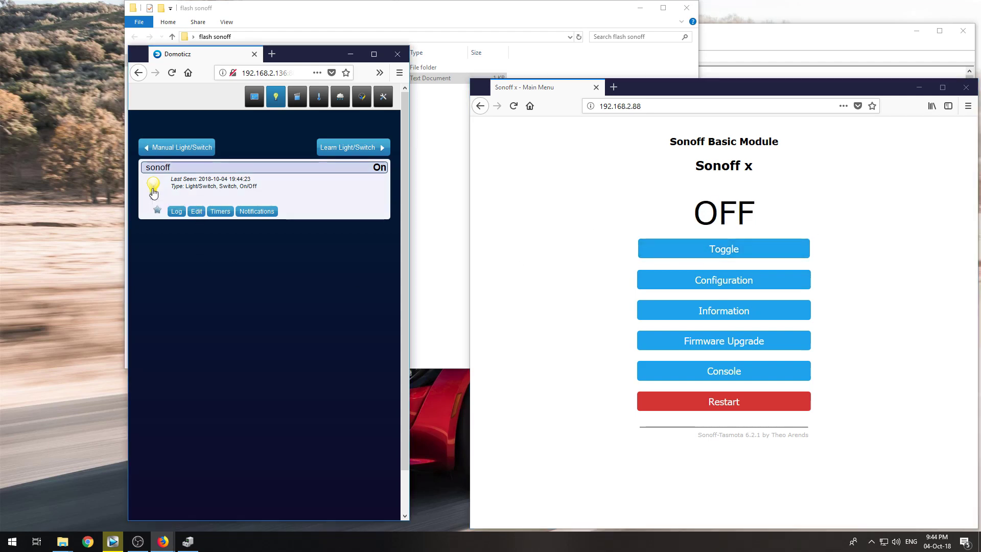